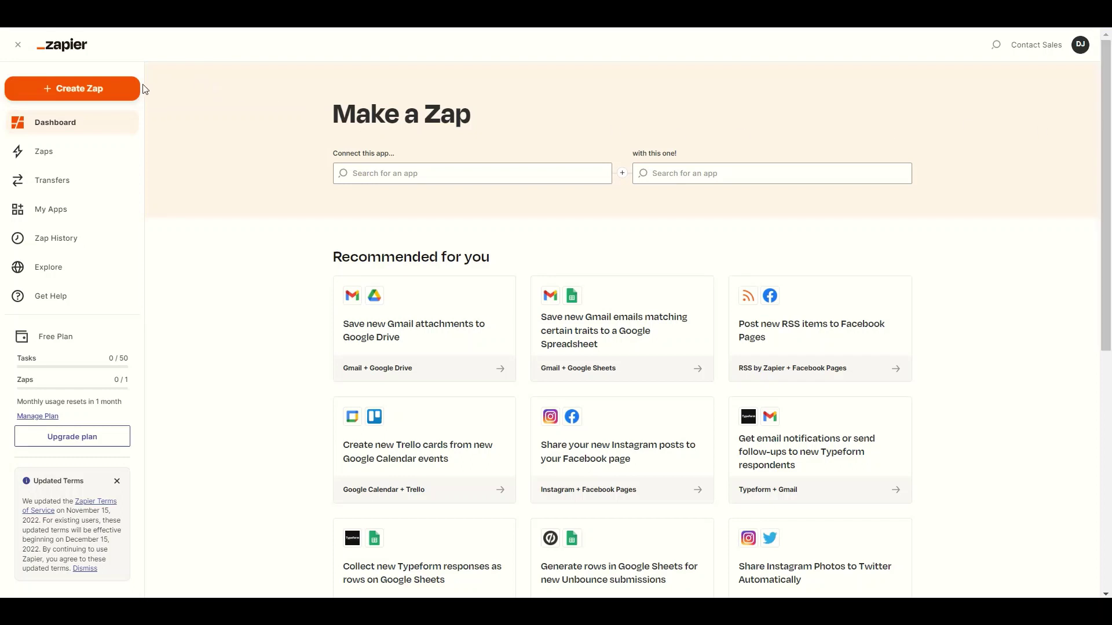
- Start a new Zap with Google Drive's New File in Folder as the trigger
{"action": "left_click", "coordinate": [120, 94]}
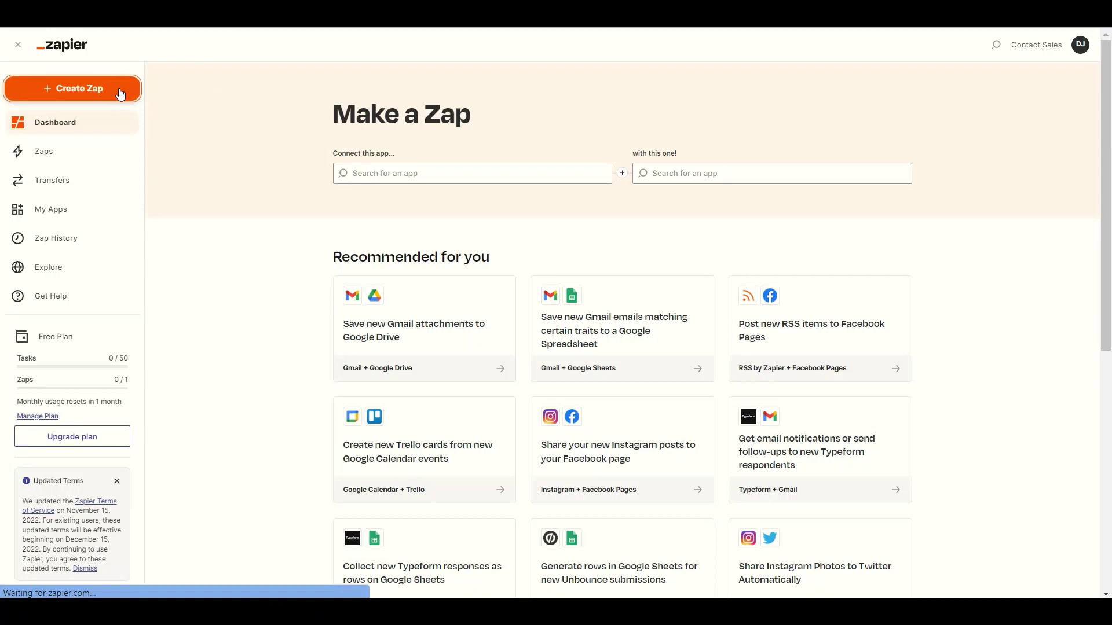
{"action": "type", "text": "Googl"}
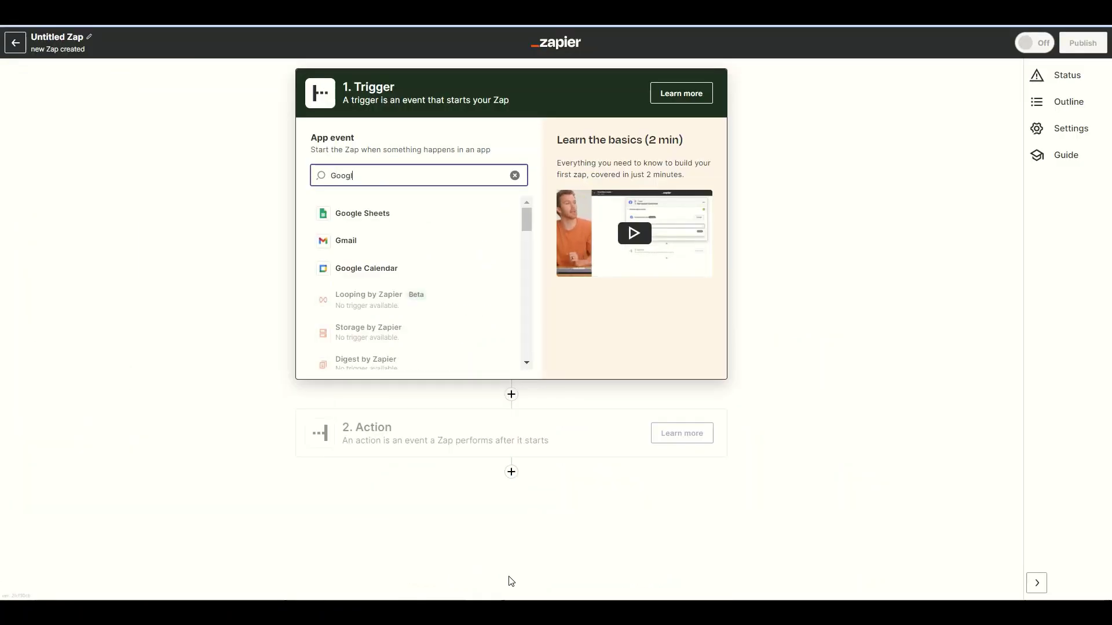
{"action": "type", "text": "e"}
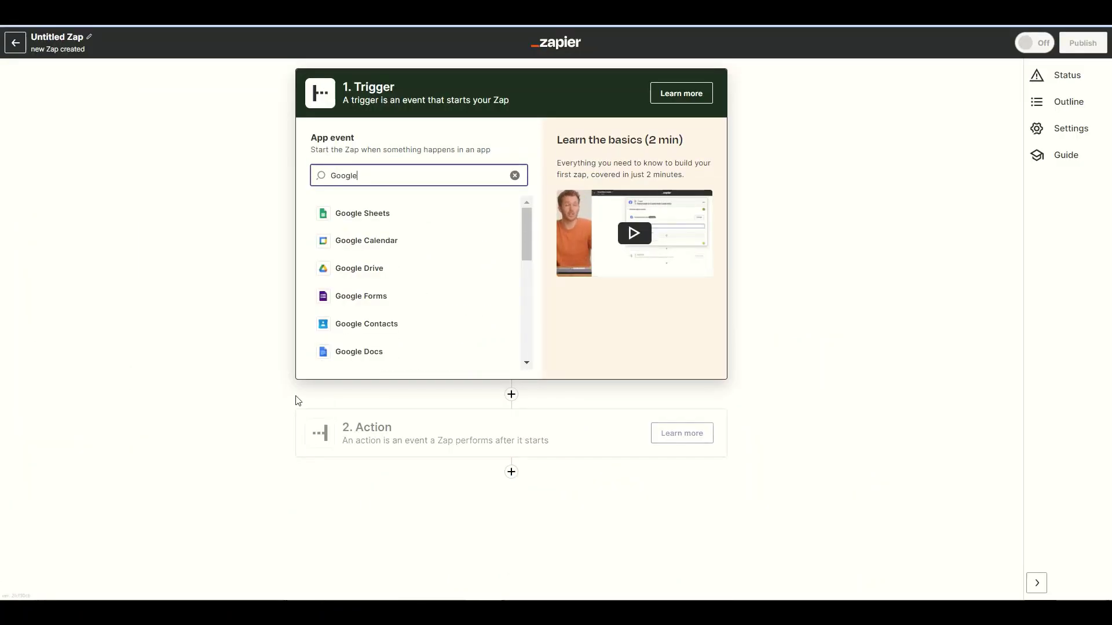
{"action": "left_click", "coordinate": [332, 269]}
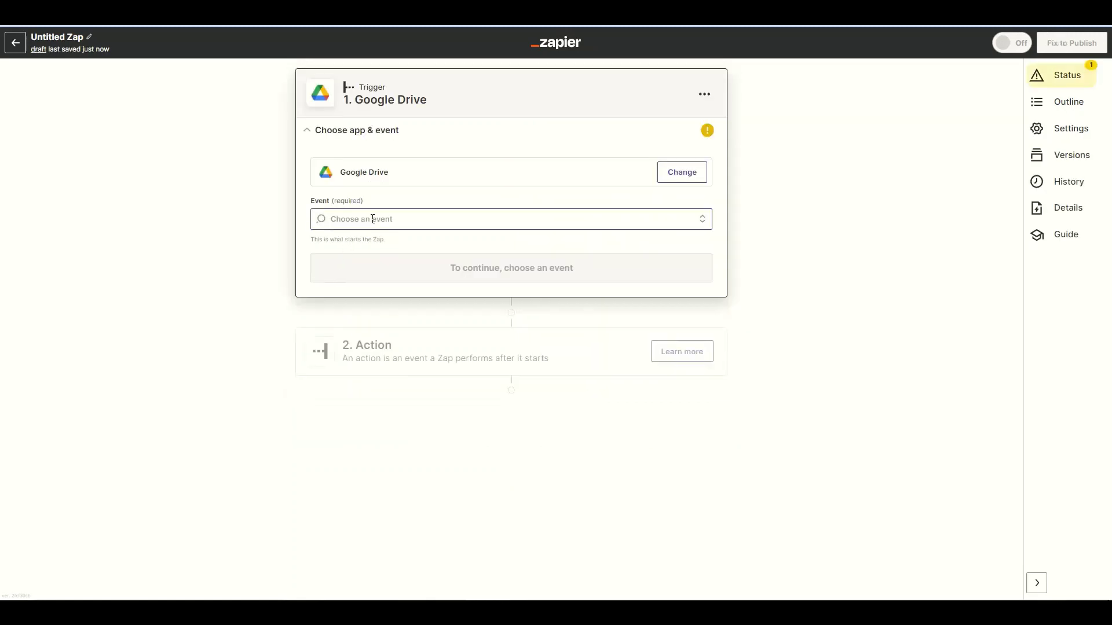
{"action": "left_click", "coordinate": [371, 219]}
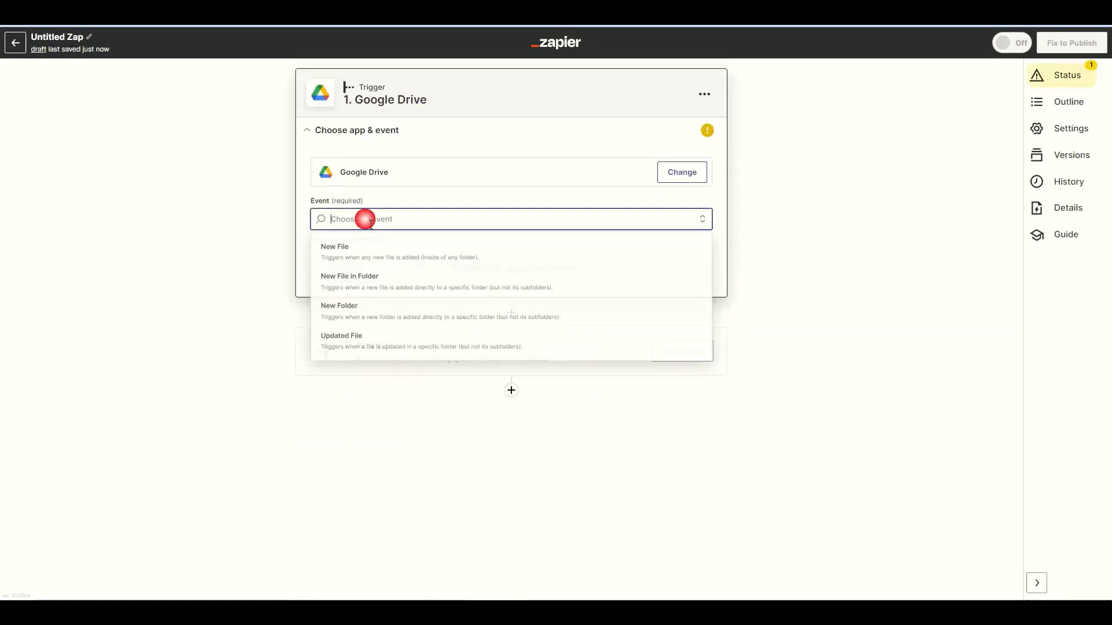
{"action": "left_click", "coordinate": [359, 281]}
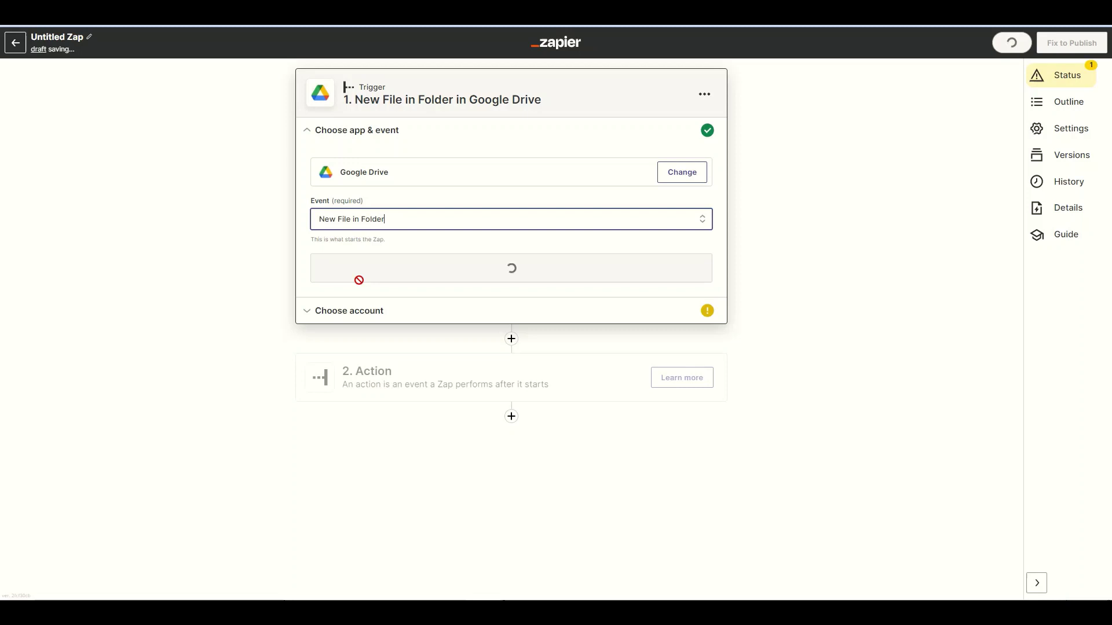
{"action": "left_click", "coordinate": [360, 280]}
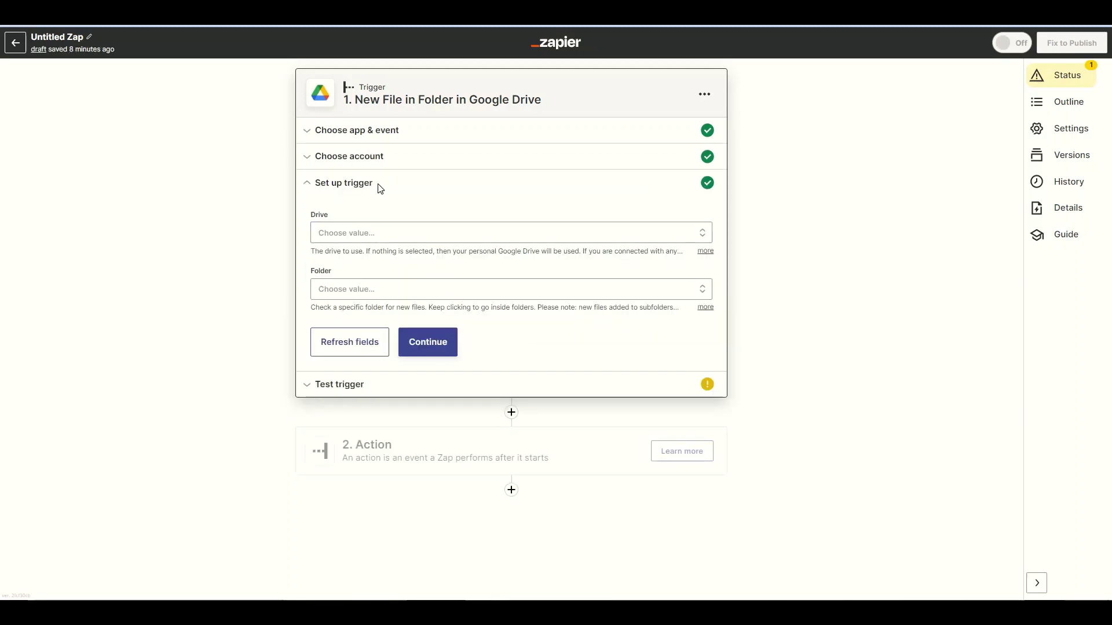
- Make the trigger watch the Docs File folder in My Google Drive
{"action": "left_click", "coordinate": [330, 234]}
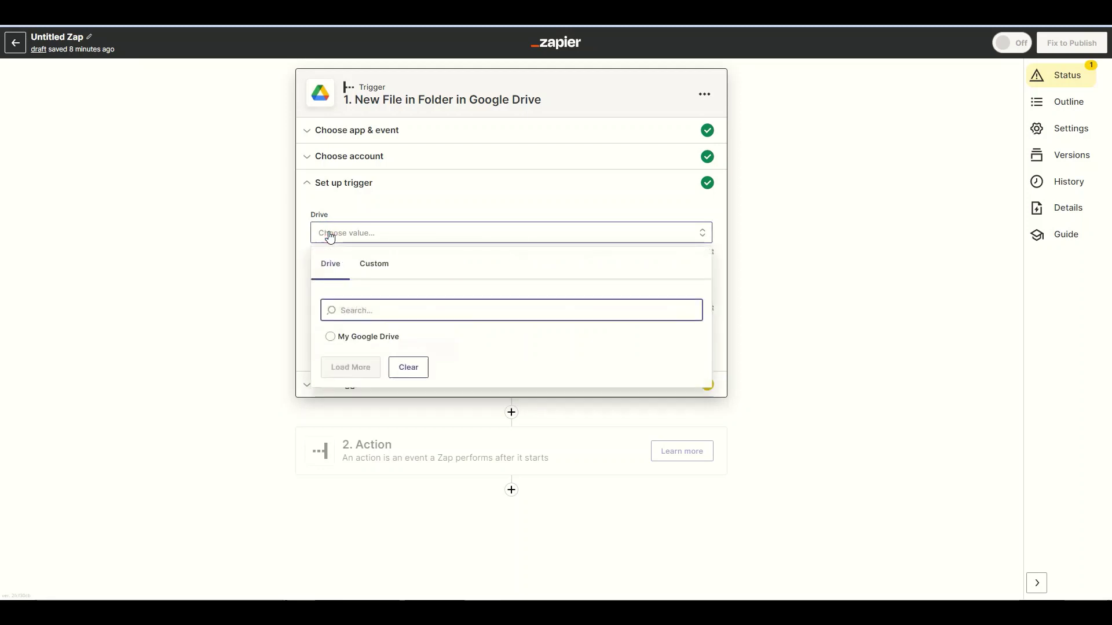
{"action": "left_click", "coordinate": [338, 337]}
{"action": "left_click", "coordinate": [329, 291]}
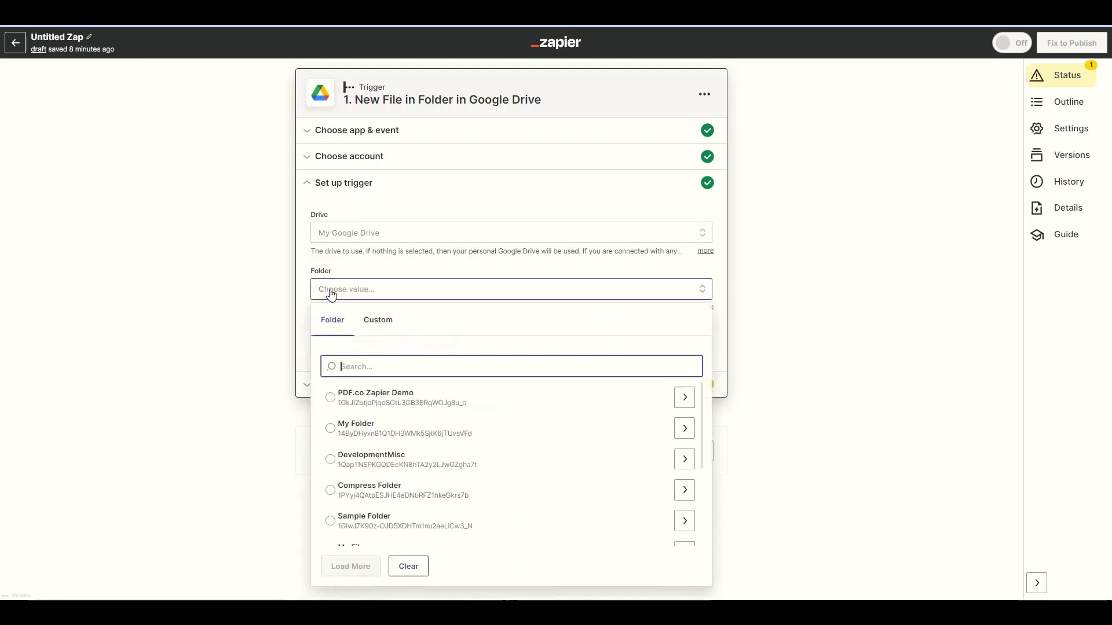
{"action": "type", "text": "doc"}
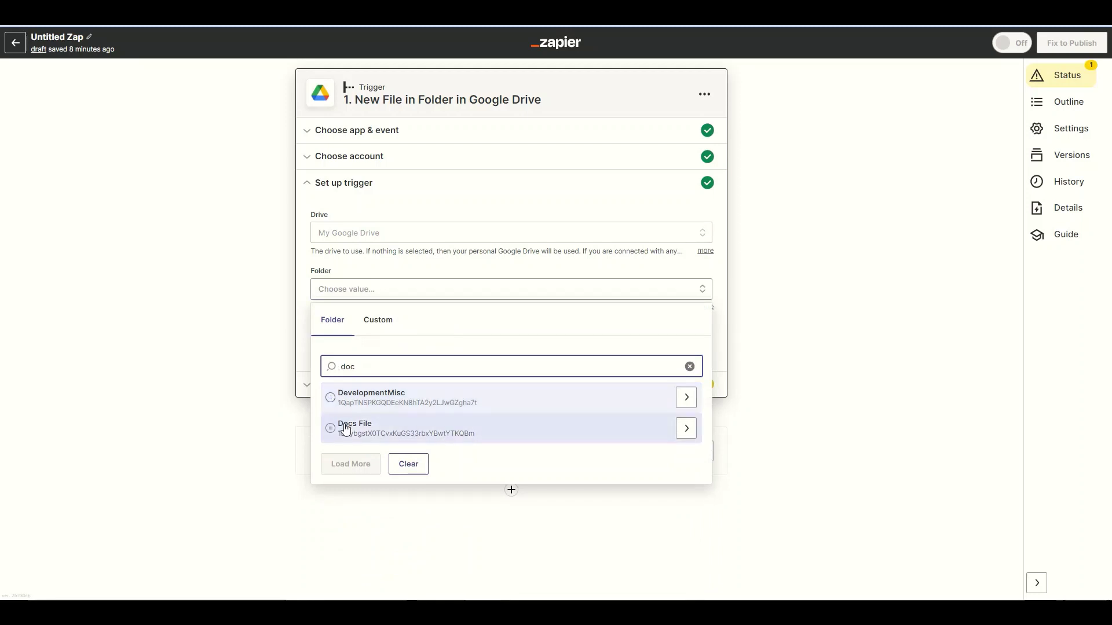
{"action": "left_click", "coordinate": [340, 429]}
{"action": "left_click", "coordinate": [428, 346]}
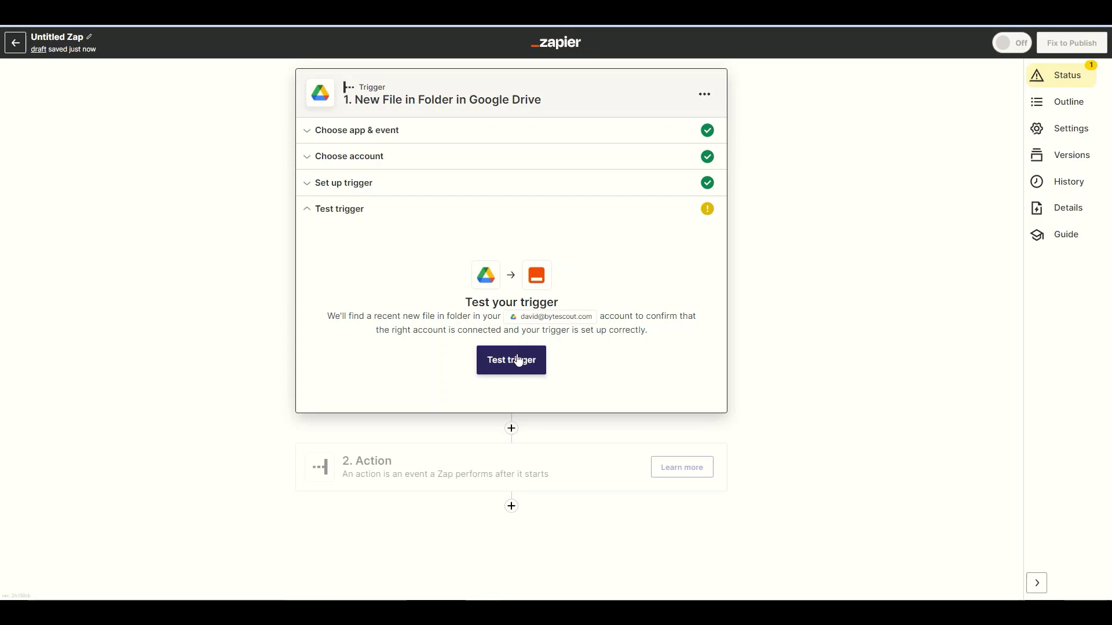
- Test the trigger to fetch f1040.pdf, then make step 2 a PDF.co PDF Filler action
{"action": "left_click", "coordinate": [522, 364]}
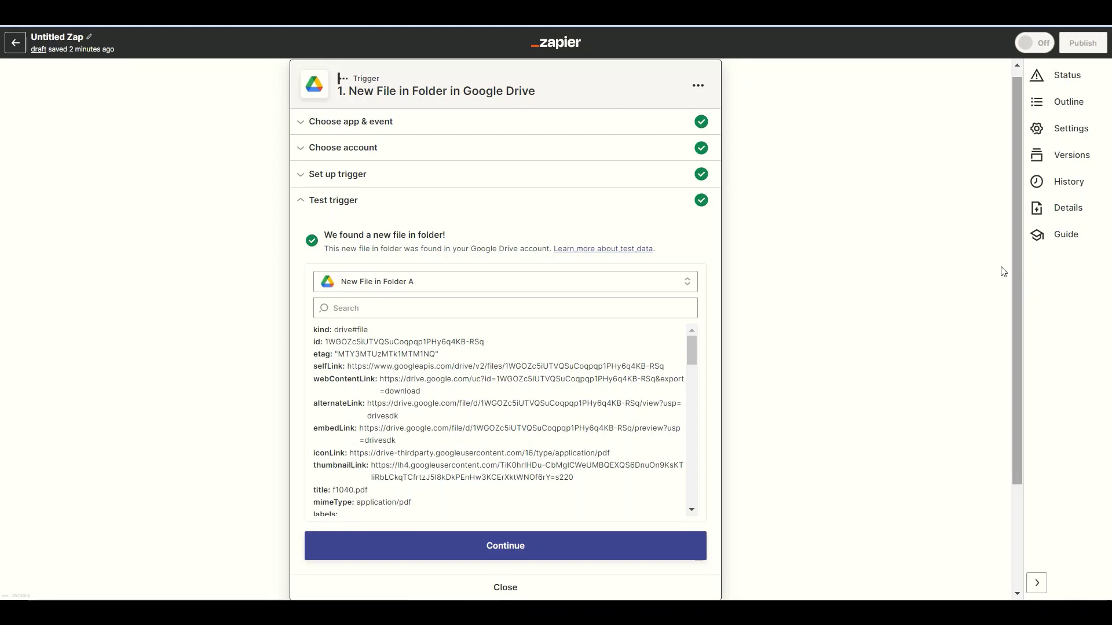
{"action": "left_click", "coordinate": [526, 560]}
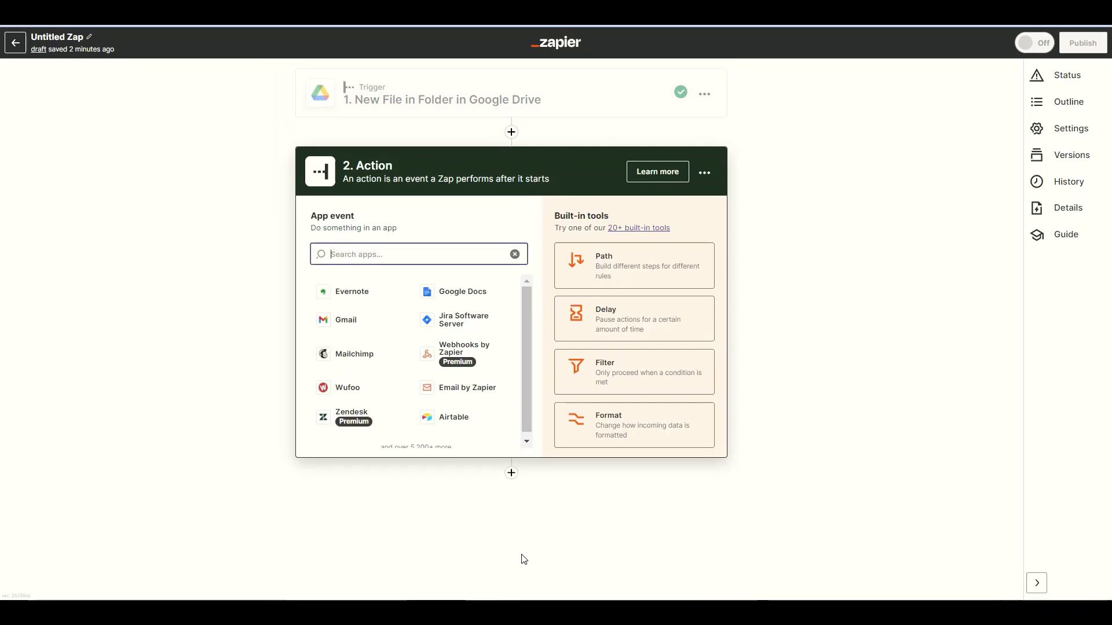
{"action": "type", "text": "pdf"}
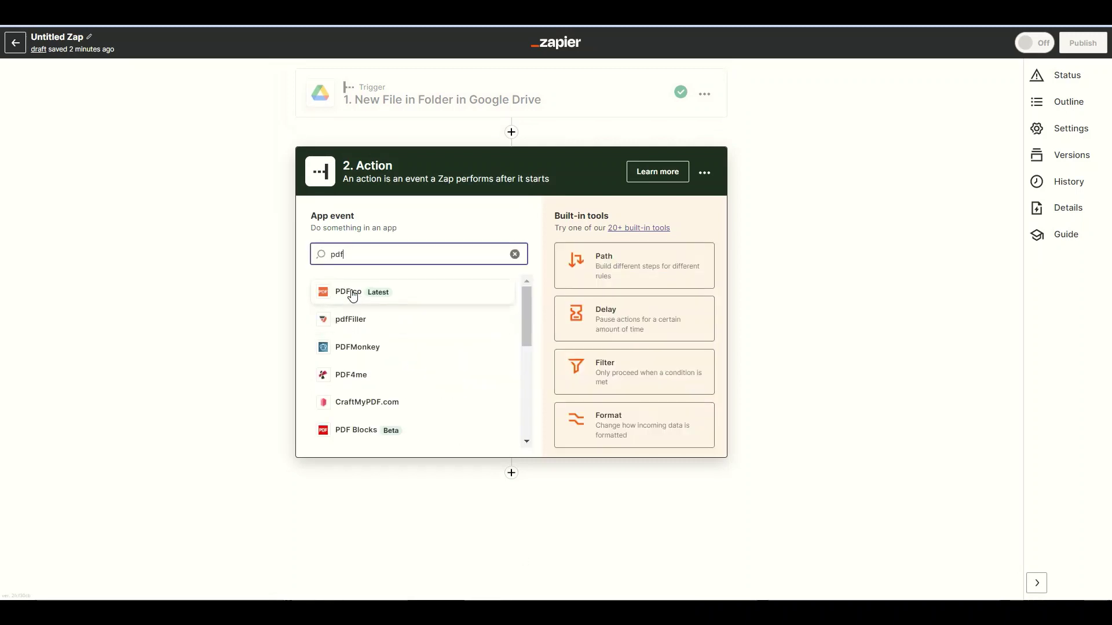
{"action": "left_click", "coordinate": [350, 293]}
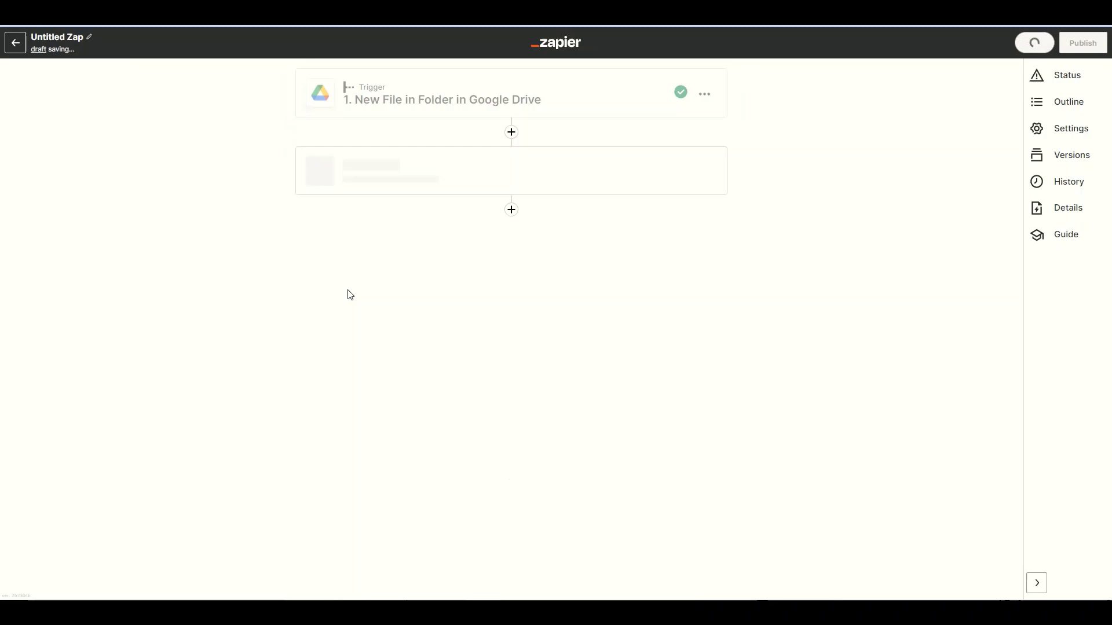
{"action": "left_click", "coordinate": [350, 297]}
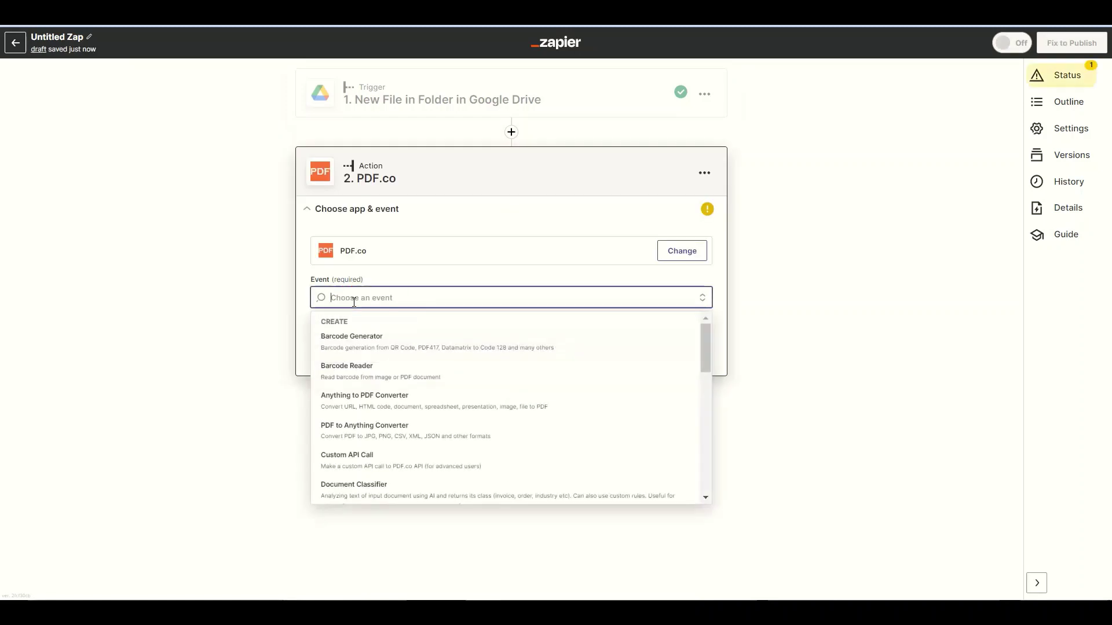
{"action": "type", "text": "filler"}
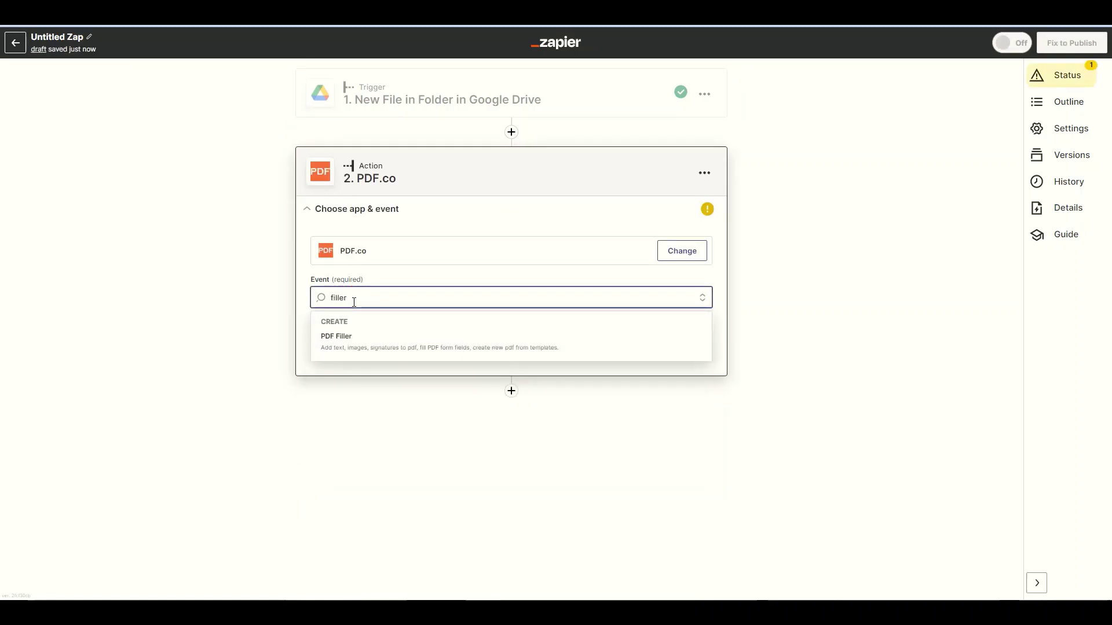
{"action": "left_click", "coordinate": [341, 338]}
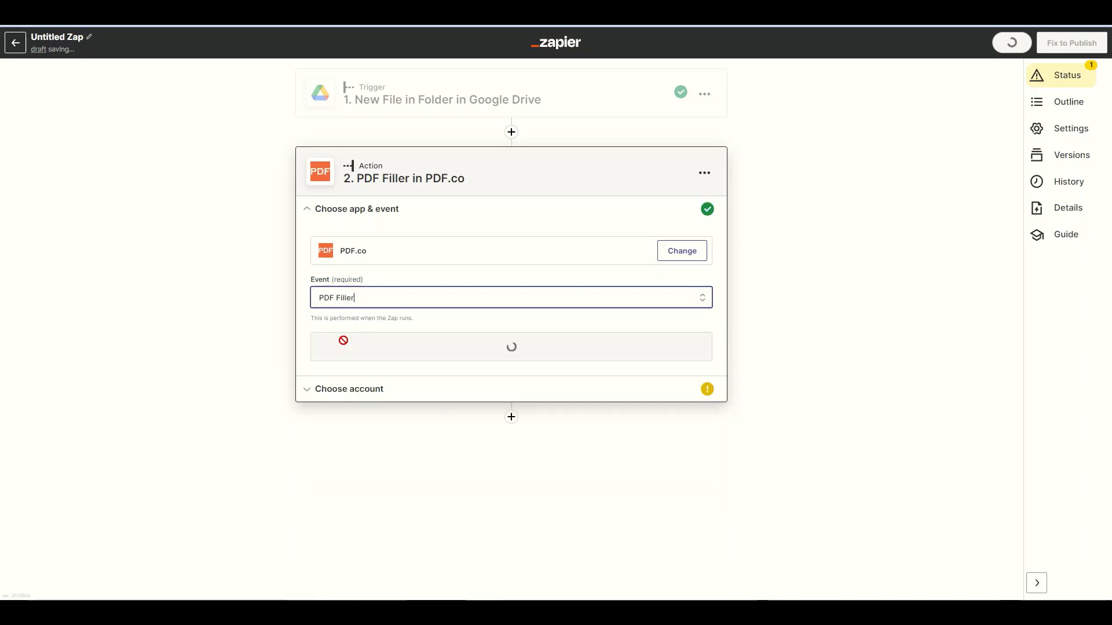
- Set the PDF Filler Source PDF to the Drive file's Web Content Link
{"action": "left_click", "coordinate": [344, 346]}
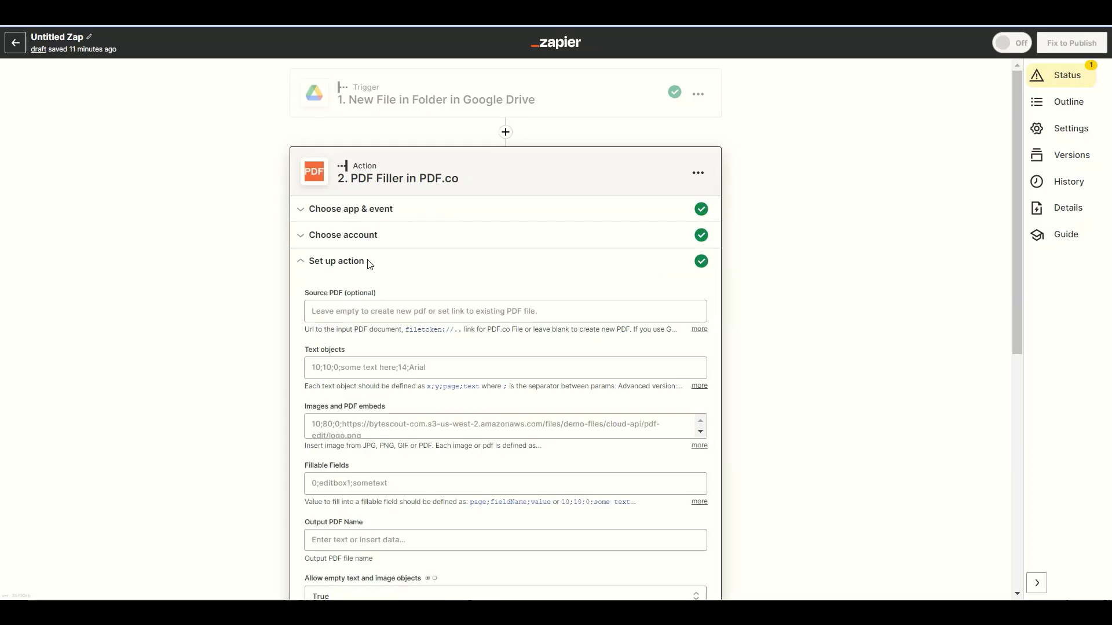
{"action": "left_click", "coordinate": [337, 310]}
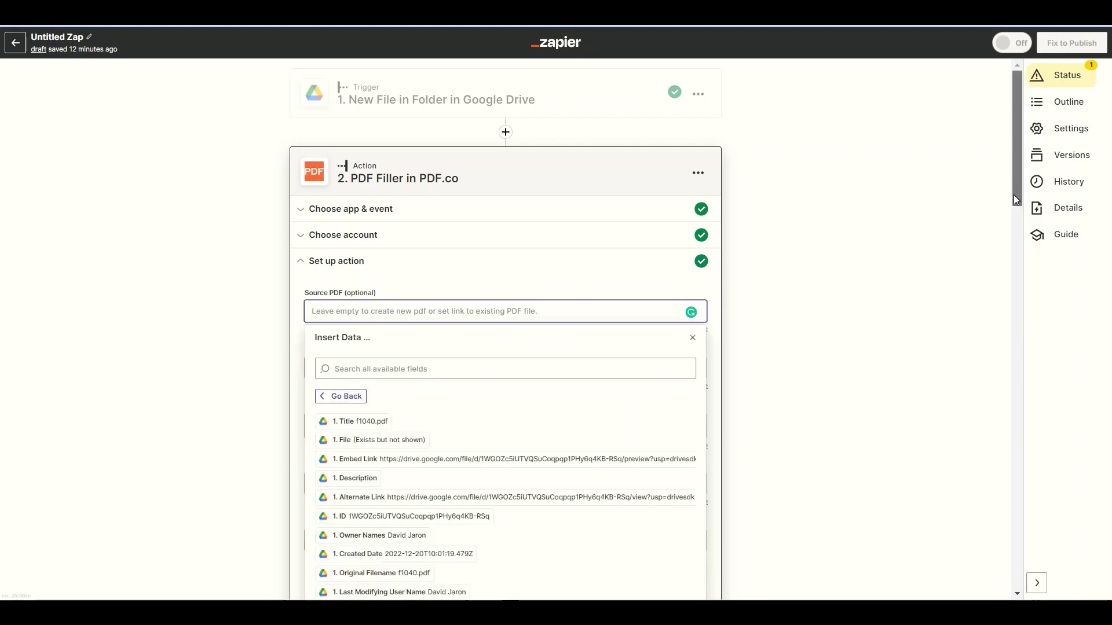
{"action": "left_click_drag", "start_coordinate": [1013, 194], "coordinate": [1016, 220]}
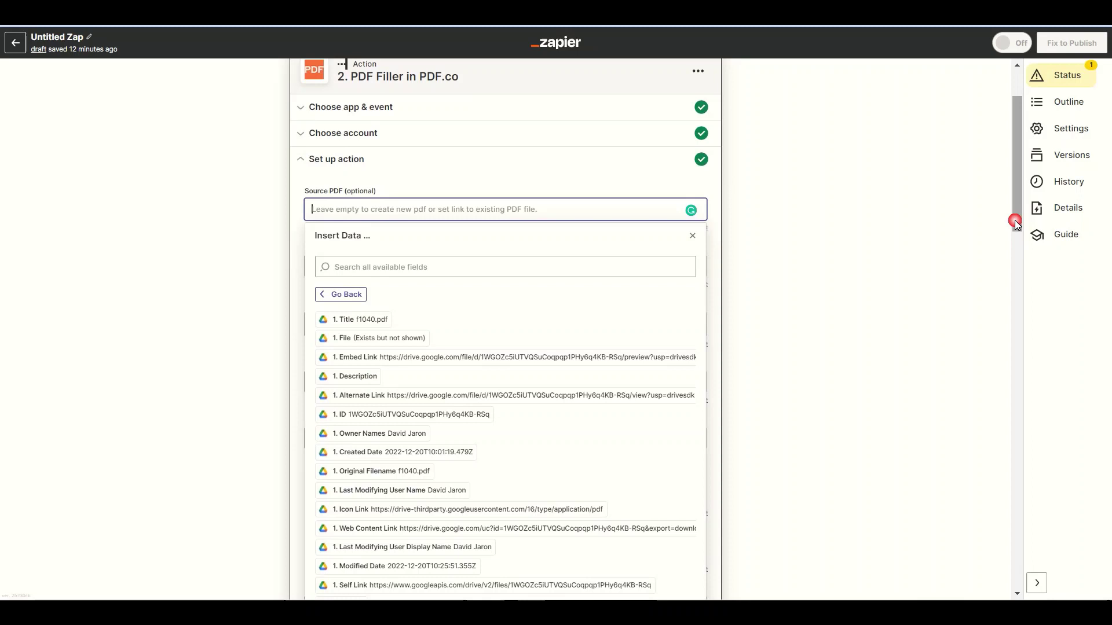
{"action": "left_click", "coordinate": [424, 528]}
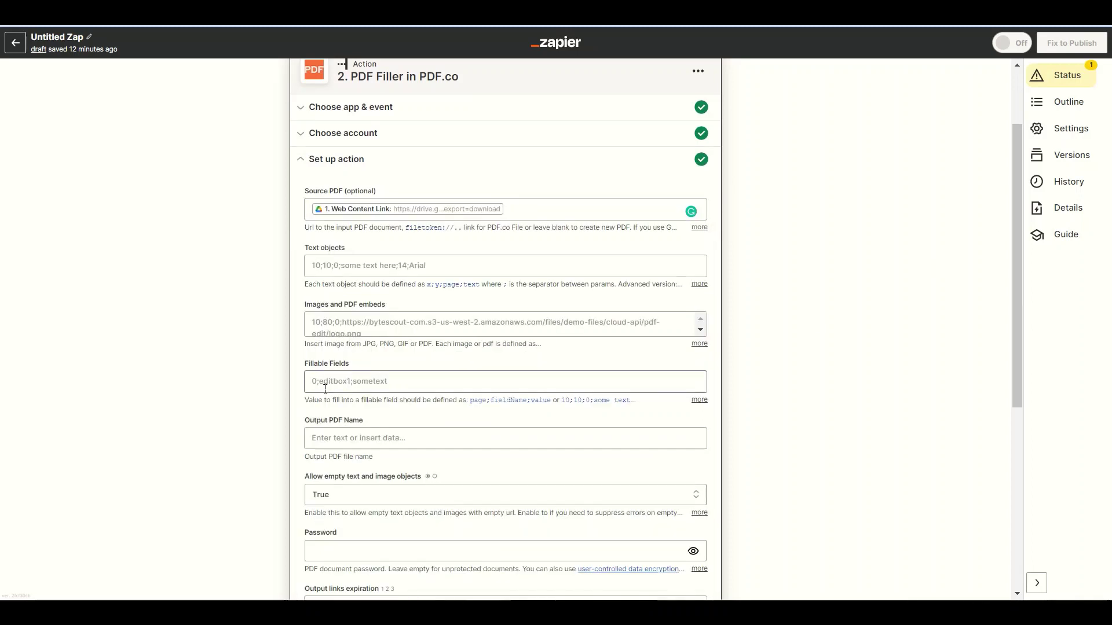
- Add three fillable fields: filing status set to true, plus sample first and last names
{"action": "left_click", "coordinate": [321, 385]}
{"action": "type", "text": "1;"}
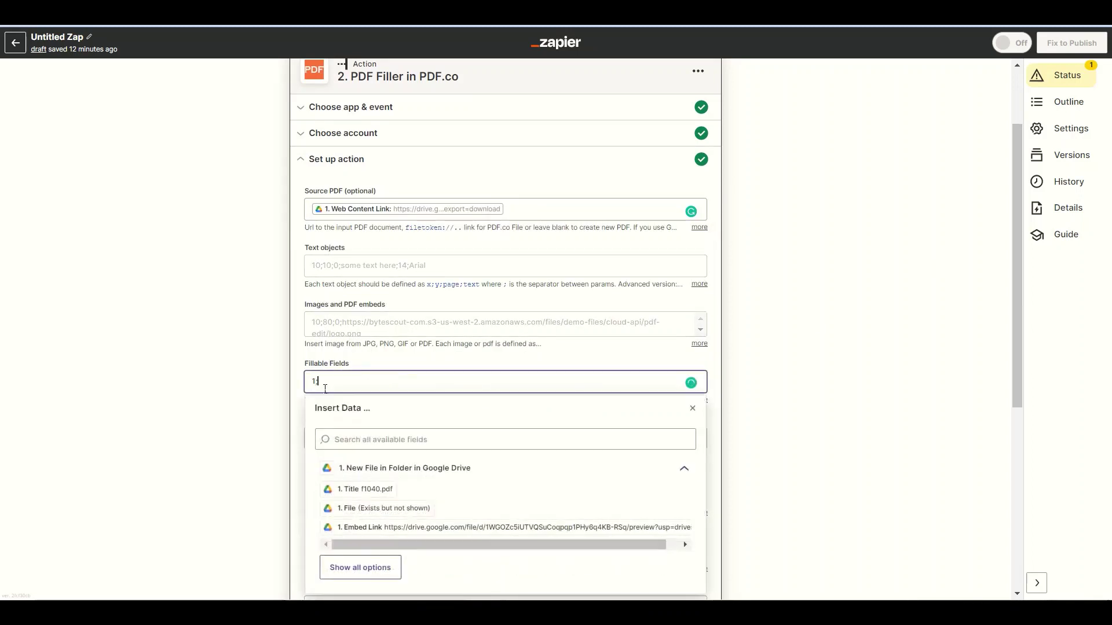
{"action": "type", "text": "topmostSubform[0].Page1[0].FilingStatus[0].c1_01[1]"}
{"action": "type", "text": ";true"}
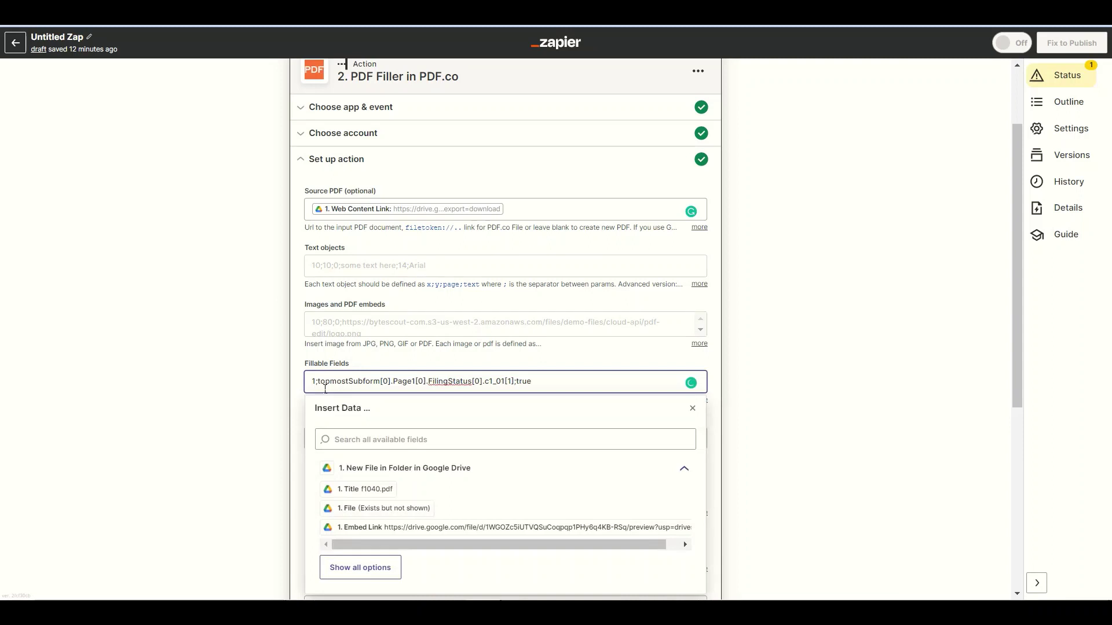
{"action": "key", "text": "Return"}
{"action": "type", "text": "1;"}
{"action": "type", "text": "topmostSubform[0].Page1[0].f1_02[0]"}
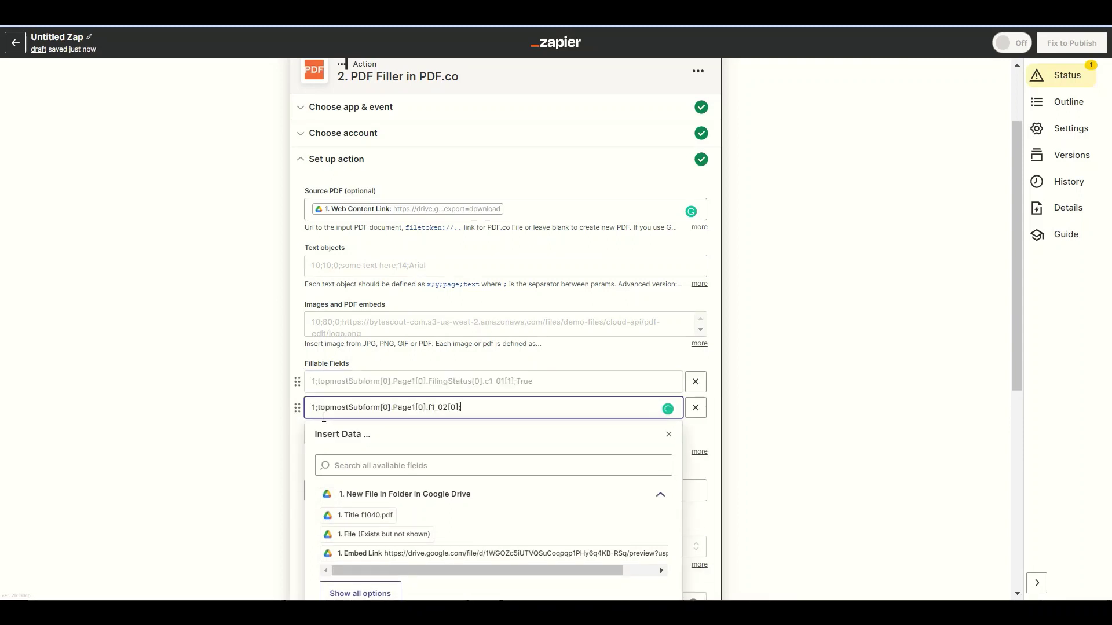
{"action": "type", "text": ";John A."}
{"action": "key", "text": "Return"}
{"action": "type", "text": "1;"}
{"action": "type", "text": "topmostSubform[0].Page1[0].f1_03[0]"}
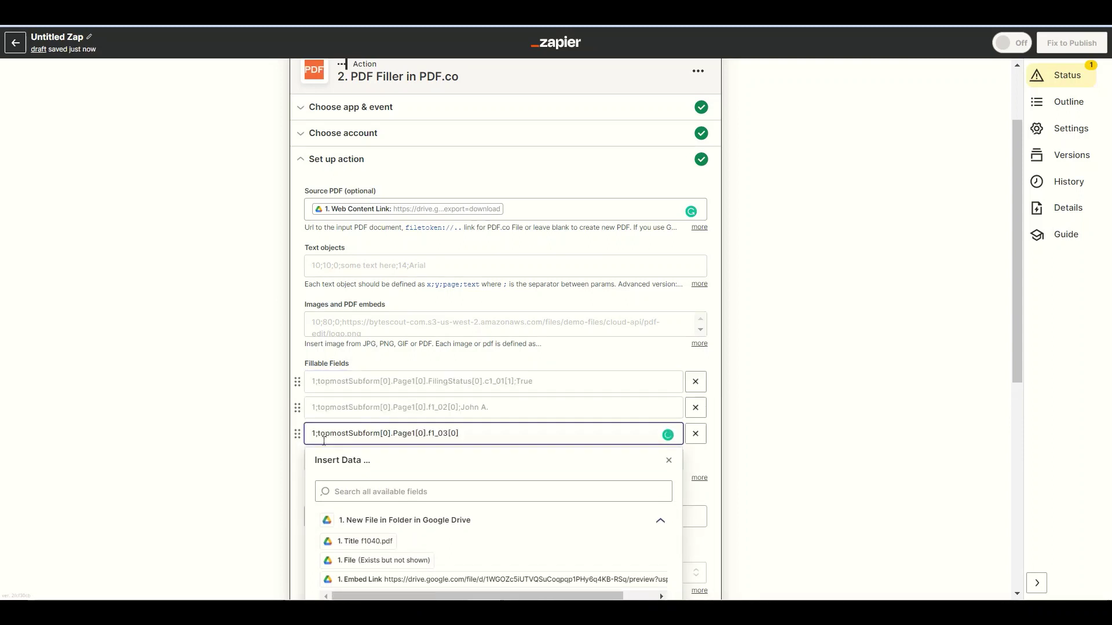
{"action": "type", "text": ";Doe"}
- Close the Insert Data panel and save the PDF Filler setup for testing
{"action": "left_click", "coordinate": [669, 460]}
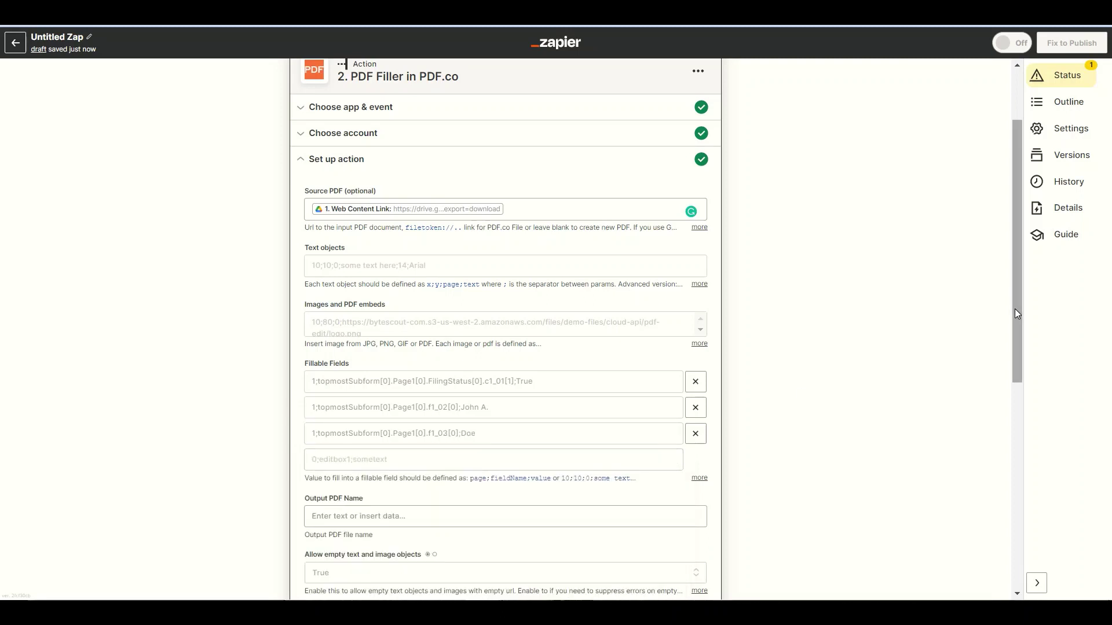
{"action": "left_click_drag", "start_coordinate": [1016, 317], "coordinate": [1041, 506]}
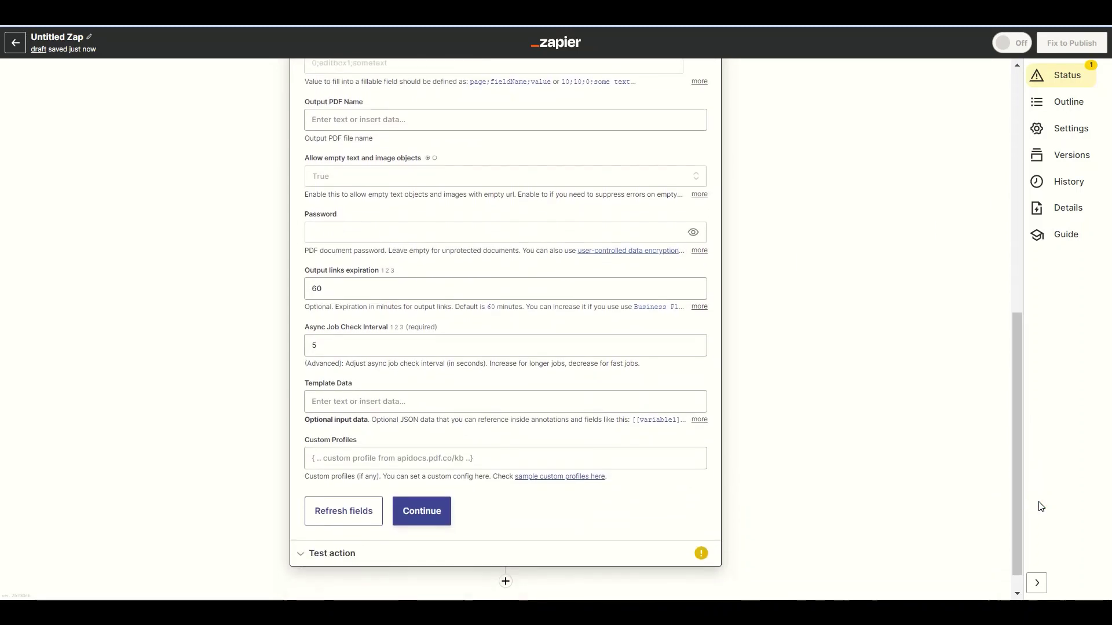
{"action": "left_click", "coordinate": [429, 515]}
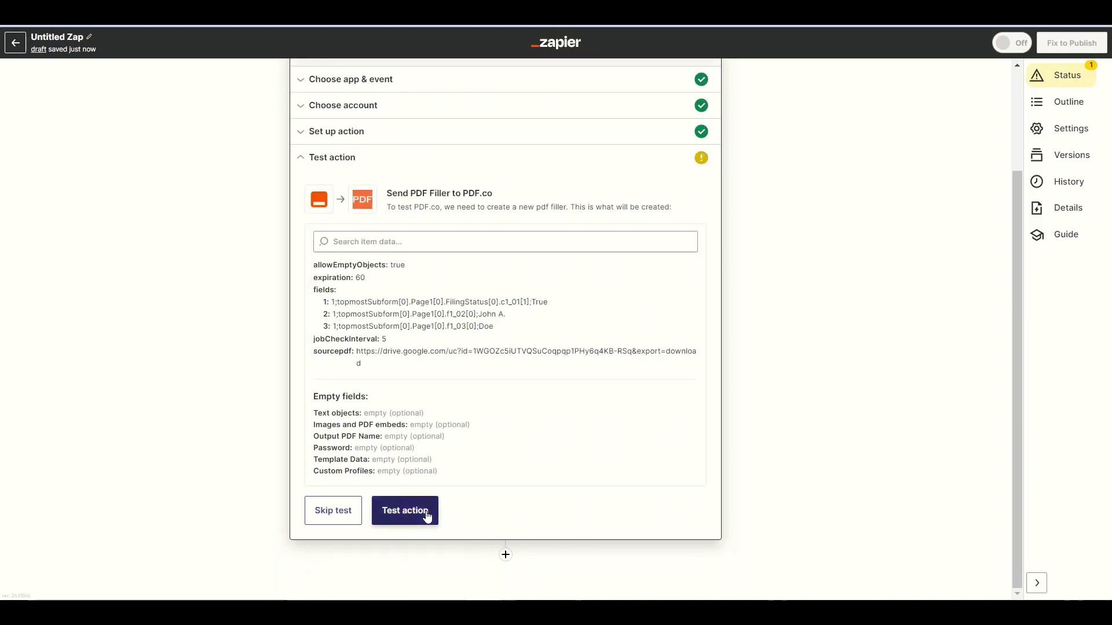
- Test the PDF.co step and select the filled 1040 PDF's result URL
{"action": "left_click", "coordinate": [427, 513]}
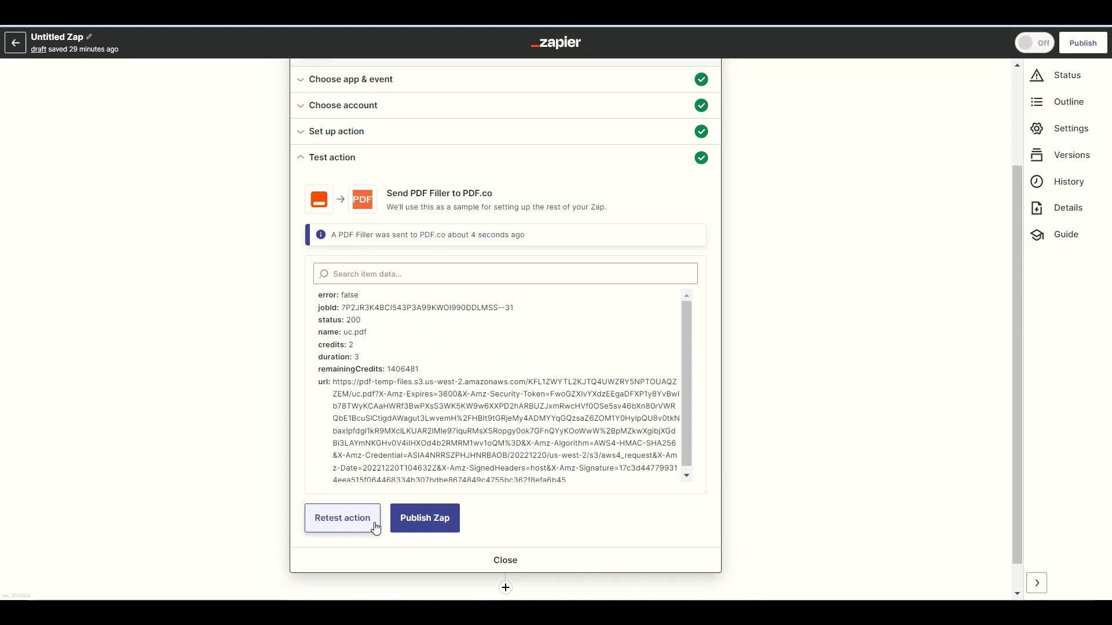
{"action": "triple_click", "coordinate": [378, 400]}
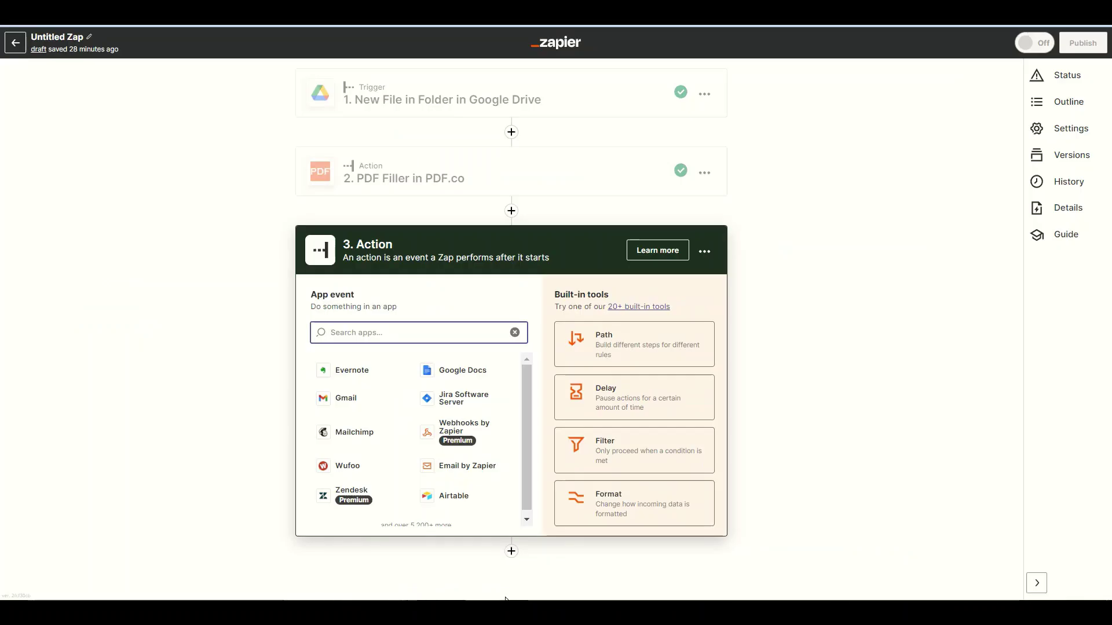
- Make step 3 a Gmail Send Email action and confirm the account
{"action": "left_click", "coordinate": [352, 402]}
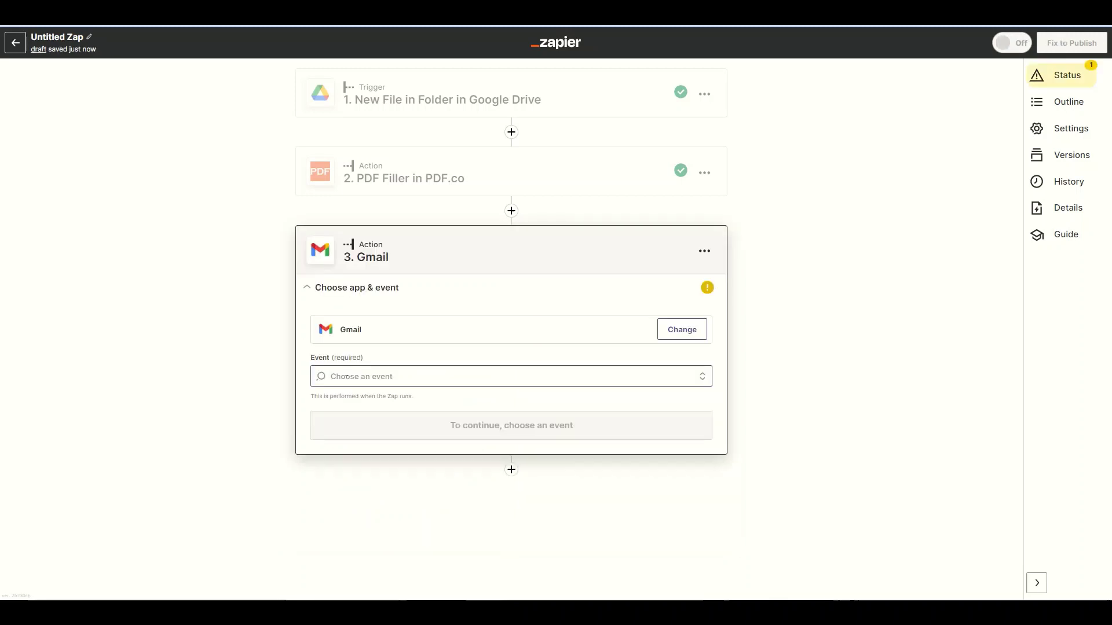
{"action": "left_click", "coordinate": [341, 375]}
{"action": "type", "text": "send"}
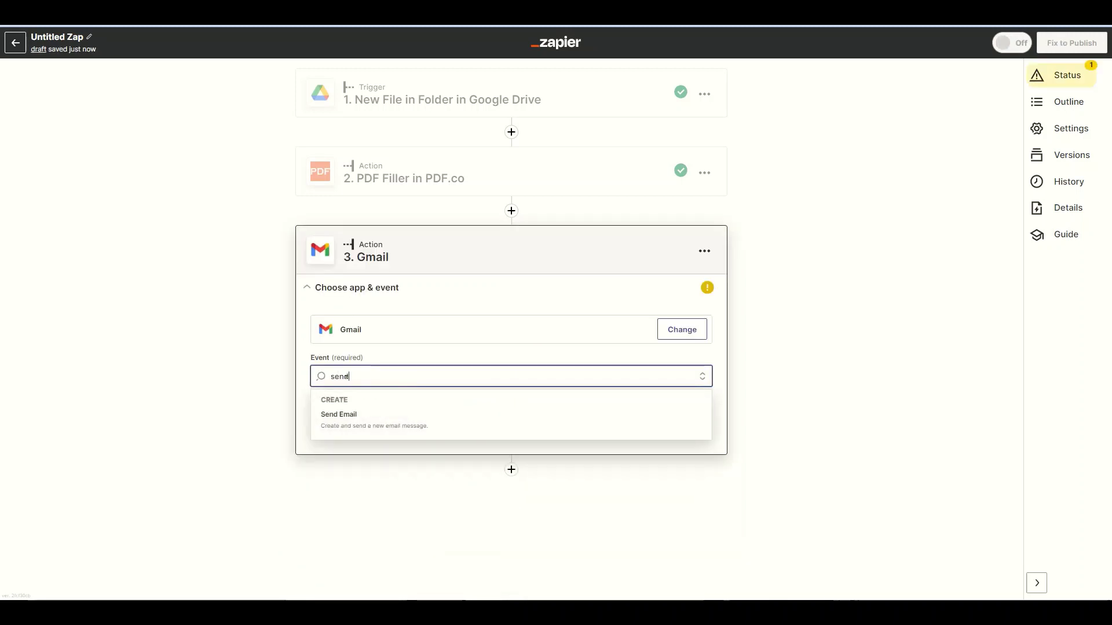
{"action": "left_click", "coordinate": [341, 419]}
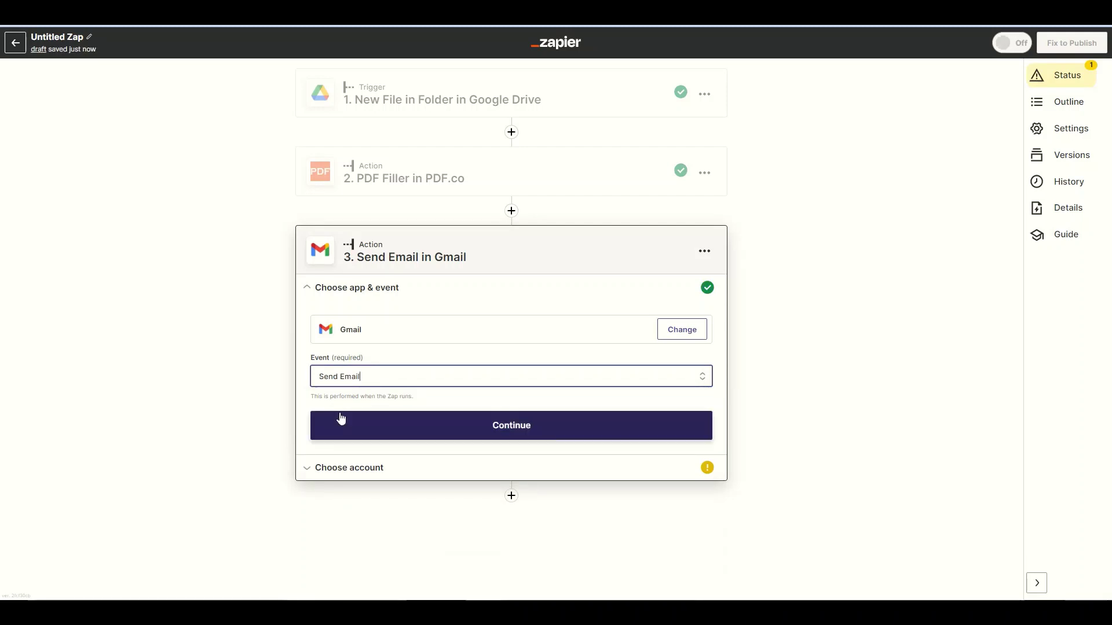
{"action": "left_click", "coordinate": [357, 427]}
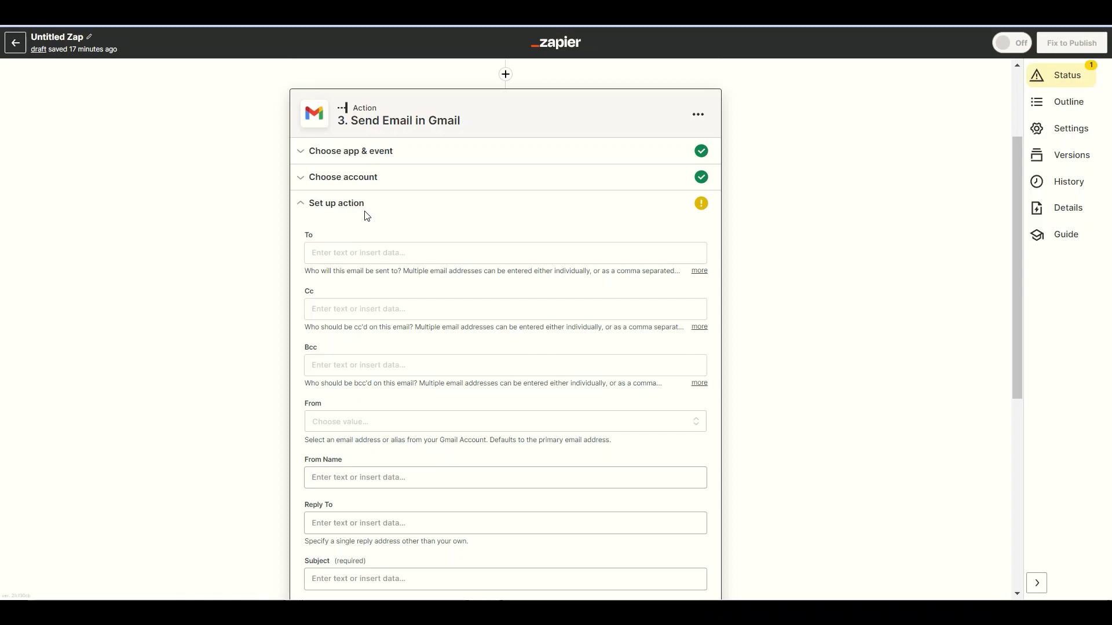
- Enter the recipient address, use the account's own address as sender, and add a sender name
{"action": "left_click", "coordinate": [333, 253]}
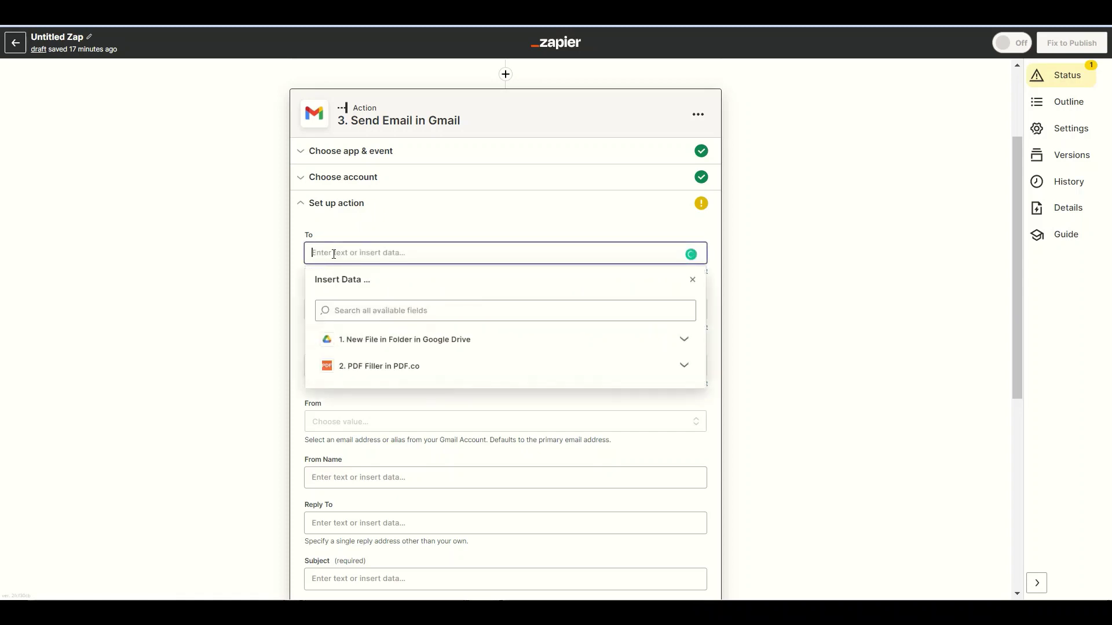
{"action": "left_click", "coordinate": [692, 280]}
{"action": "left_click", "coordinate": [341, 450]}
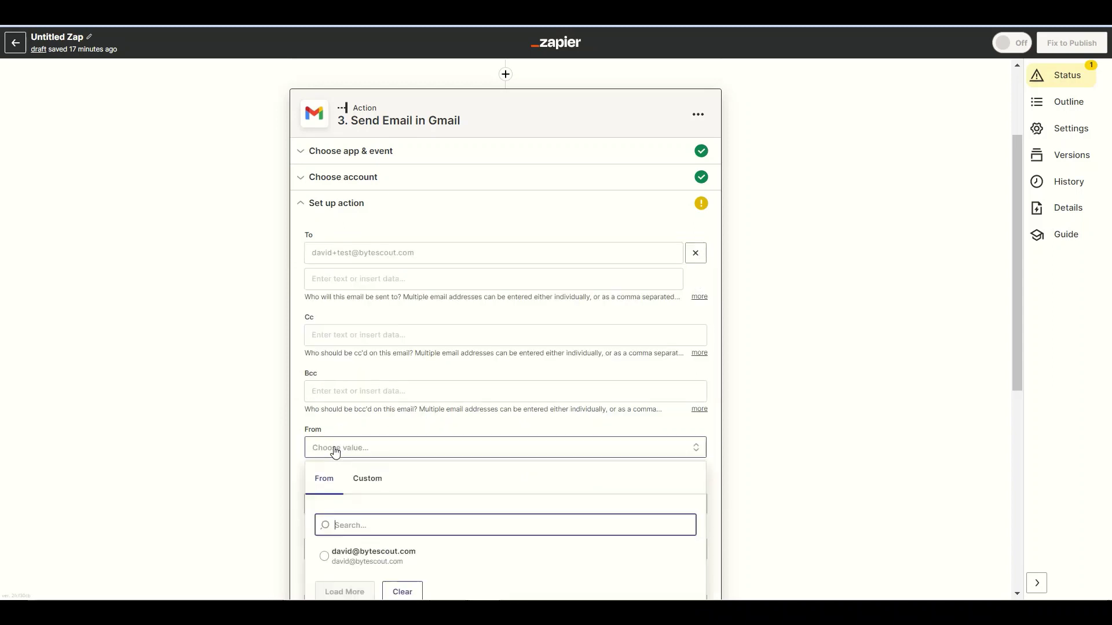
{"action": "left_click", "coordinate": [331, 557]}
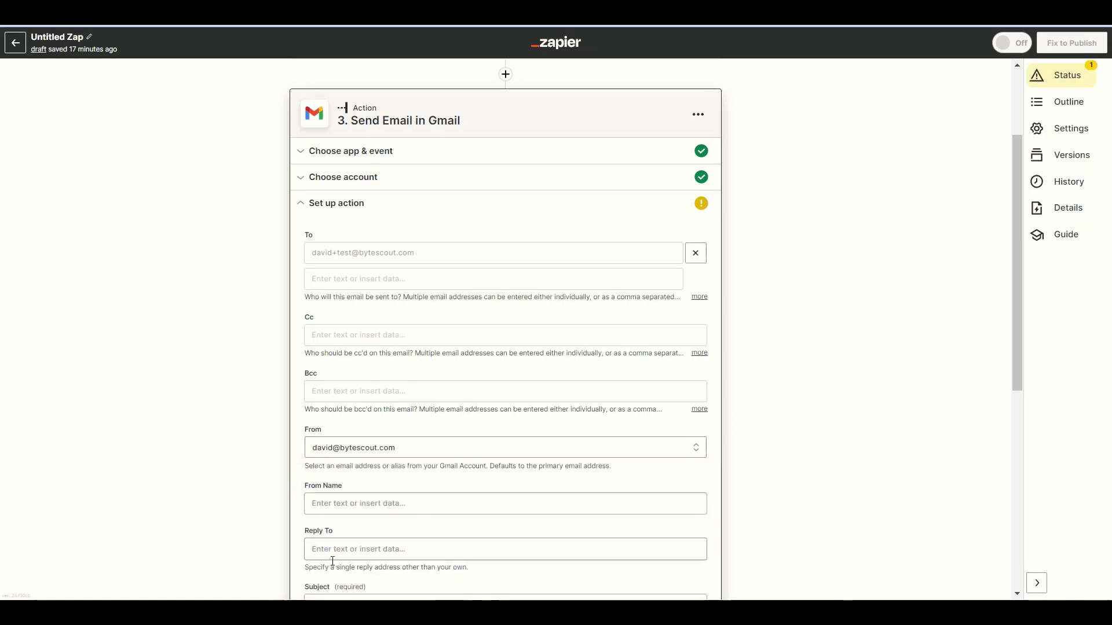
{"action": "left_click", "coordinate": [317, 512]}
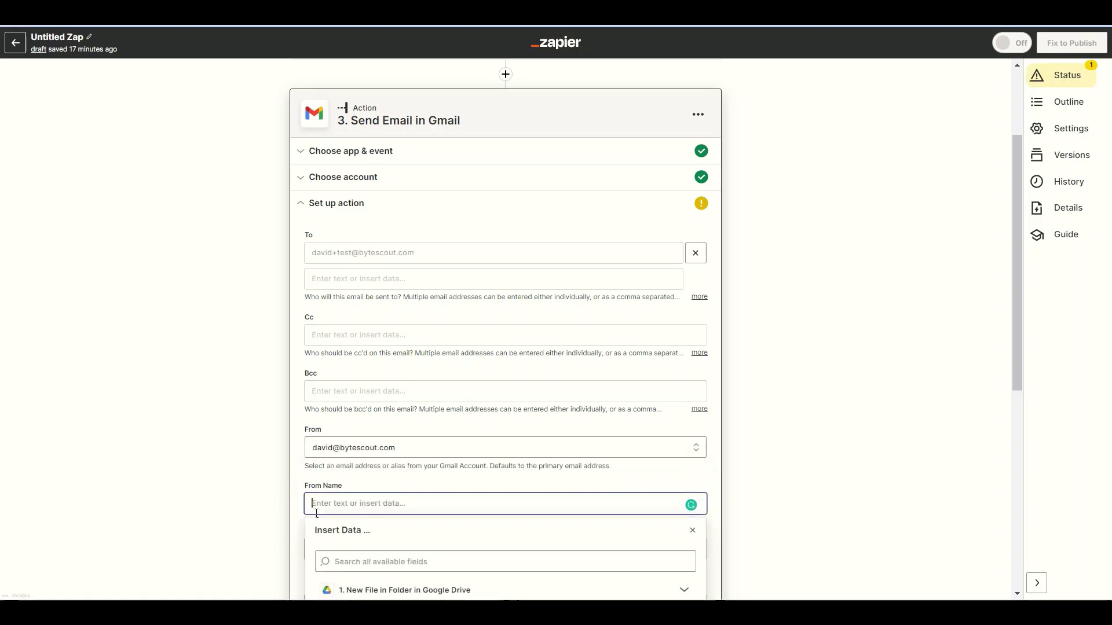
{"action": "type", "text": "Dave"}
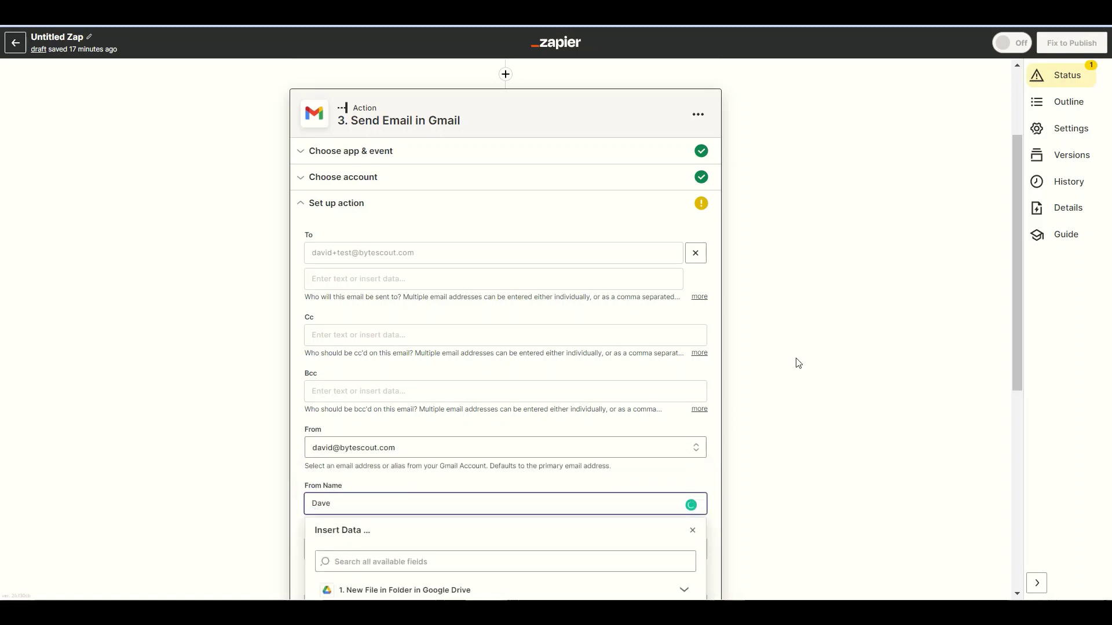
- Set the email subject to 'Sample Email with PDF Attachment'
{"action": "left_click_drag", "start_coordinate": [1016, 280], "coordinate": [1013, 414]}
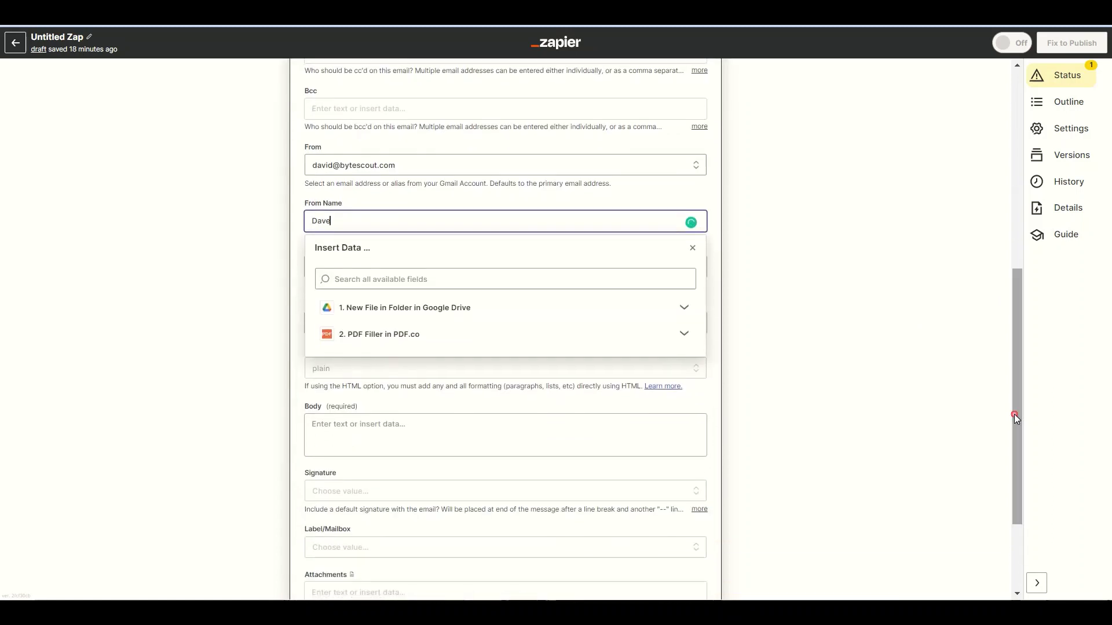
{"action": "left_click", "coordinate": [340, 324]}
{"action": "type", "text": "S"}
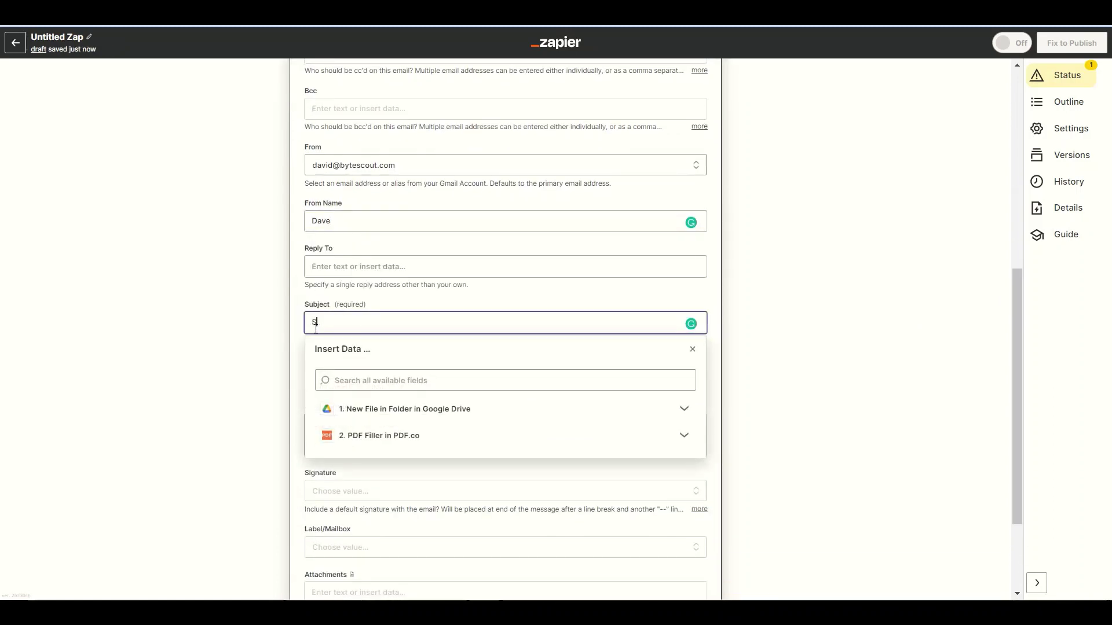
{"action": "type", "text": "ample Email with PDF Attachment"}
- Keep a plain-text body reading 'Hi Team! How can I send an Email with PDF Attachments?'
{"action": "key", "text": "Escape"}
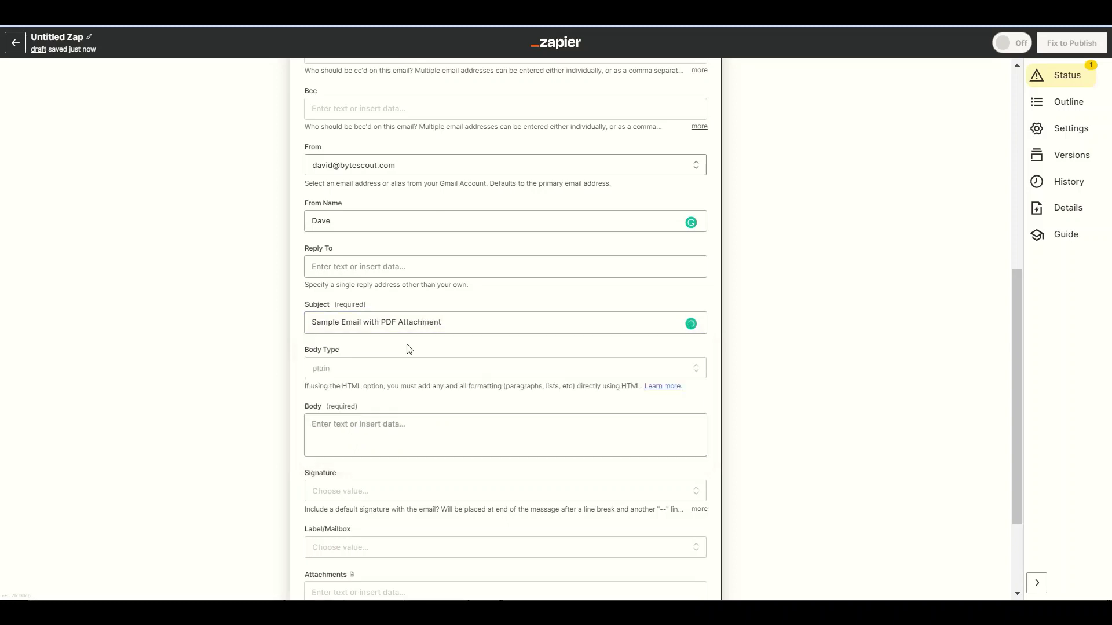
{"action": "left_click", "coordinate": [342, 369]}
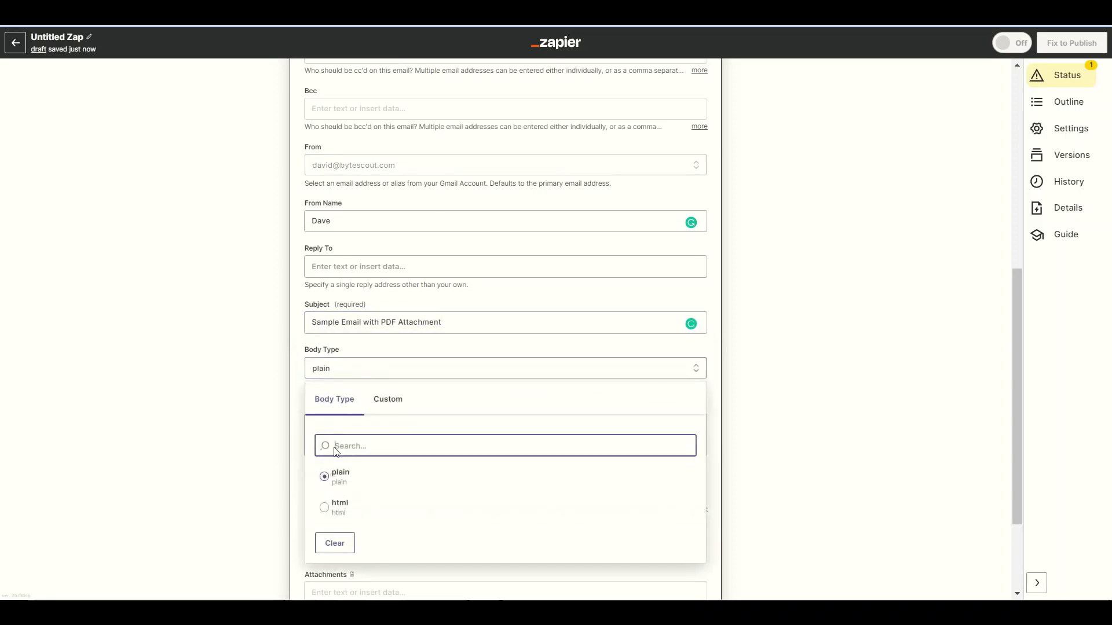
{"action": "left_click", "coordinate": [337, 477]}
{"action": "left_click", "coordinate": [324, 445]}
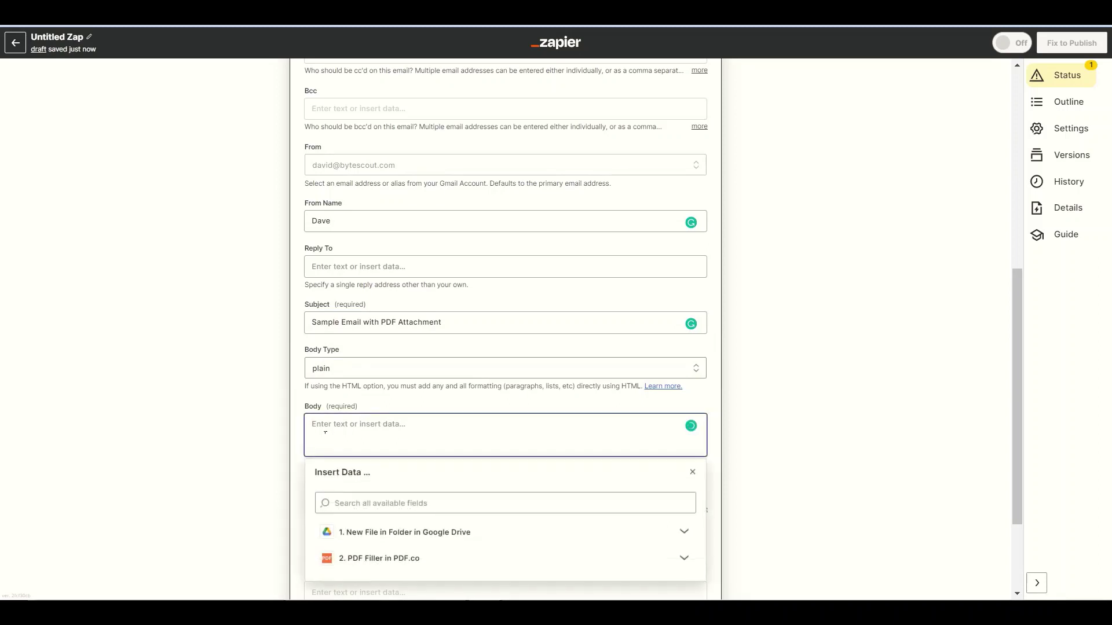
{"action": "type", "text": "Hi"}
{"action": "type", "text": "Team!"}
{"action": "type", "text": "How can I send an Email with PDF Attachments?"}
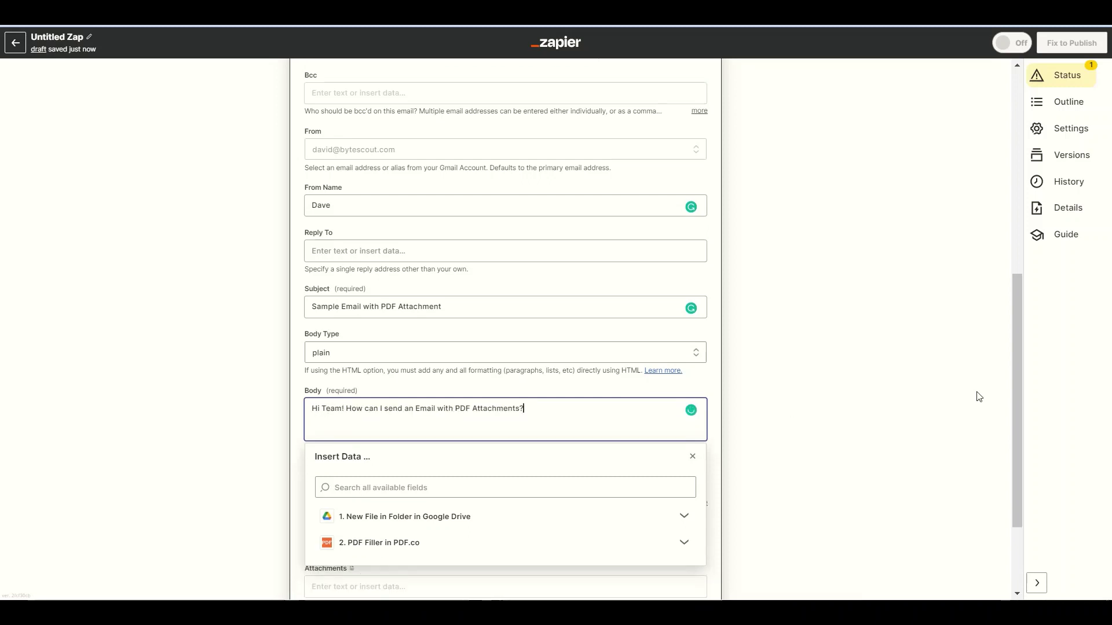
- Attach the PDF Filler step's Url output and continue to testing
{"action": "left_click_drag", "start_coordinate": [1016, 397], "coordinate": [1016, 464]}
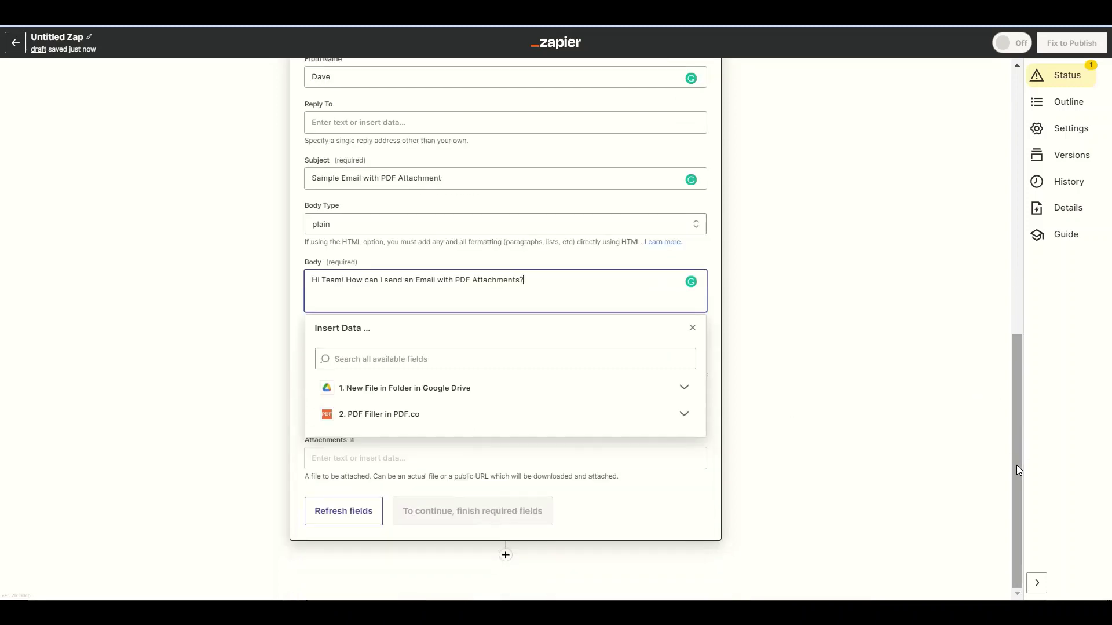
{"action": "left_click", "coordinate": [328, 459]}
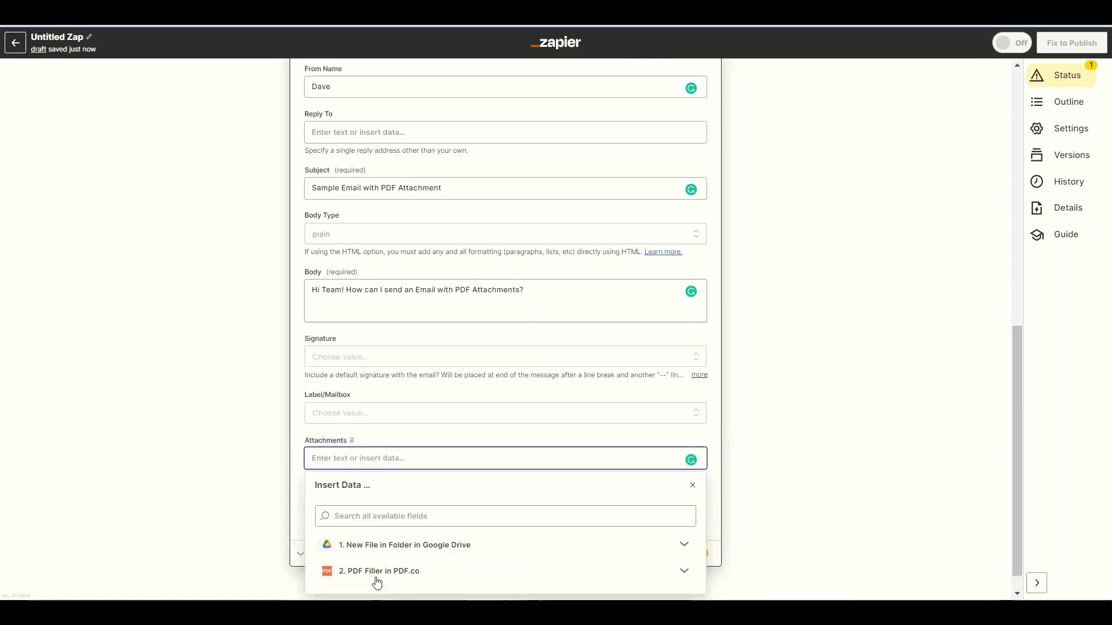
{"action": "left_click", "coordinate": [373, 572]}
{"action": "left_click", "coordinate": [357, 559]}
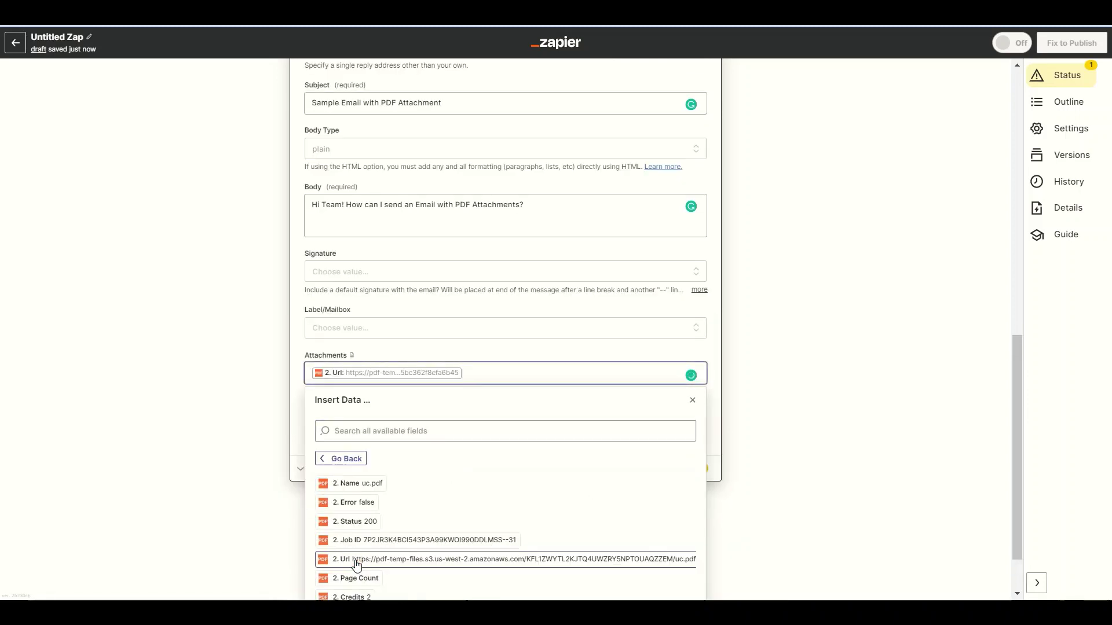
{"action": "left_click", "coordinate": [693, 401]}
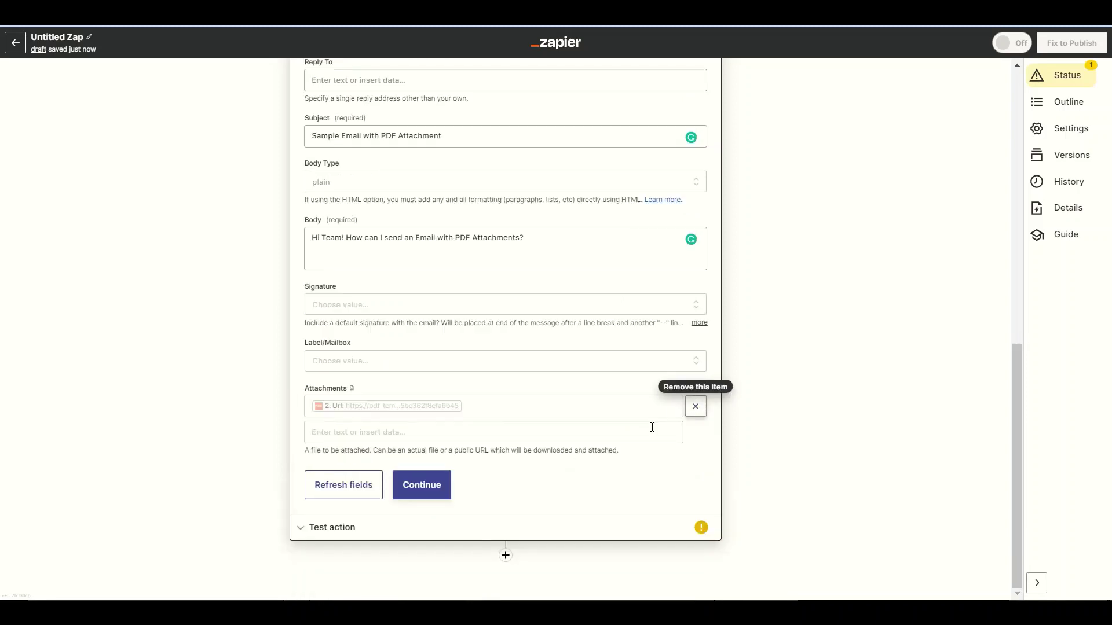
{"action": "left_click", "coordinate": [446, 487]}
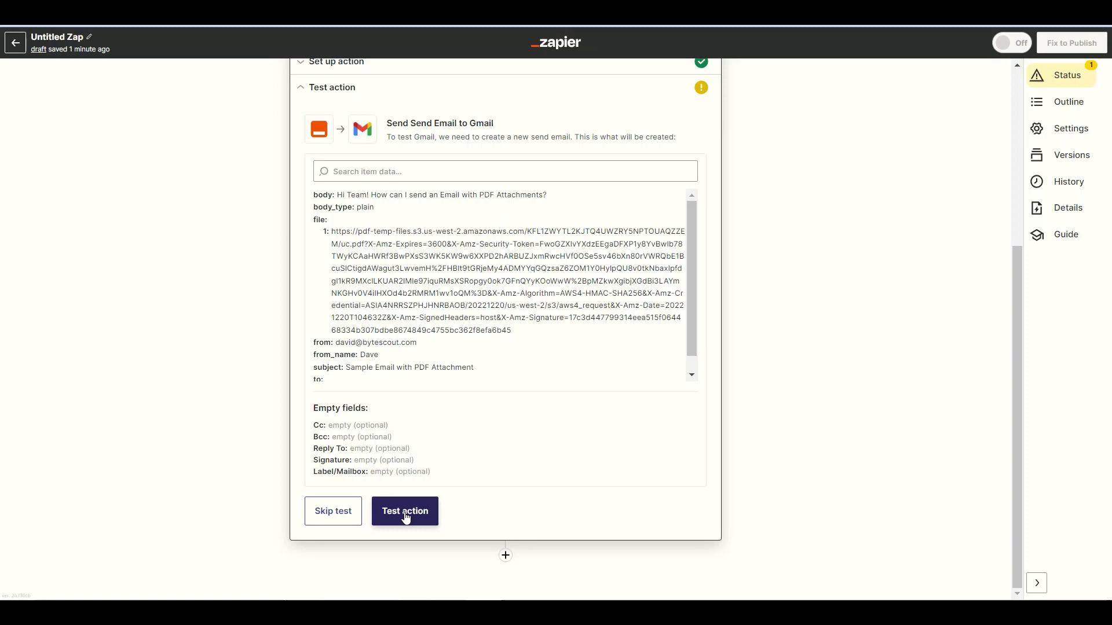
- Run the Gmail step test to send the sample email
{"action": "left_click", "coordinate": [406, 511]}
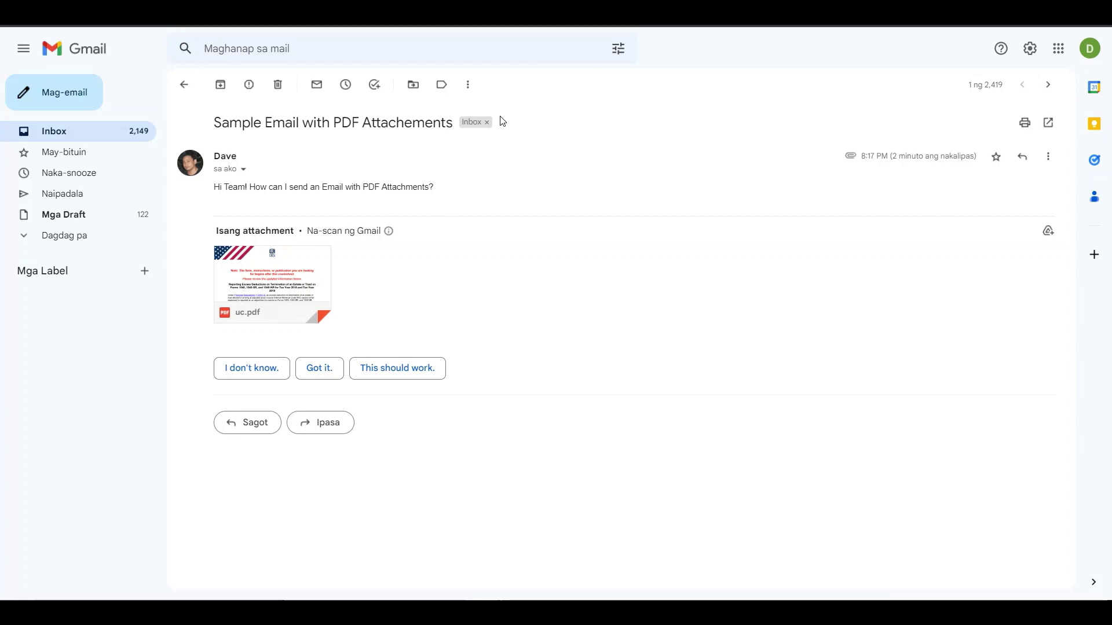
- Preview the uc.pdf attachment showing the filled 2019 Form 1040
{"action": "left_click", "coordinate": [283, 288]}
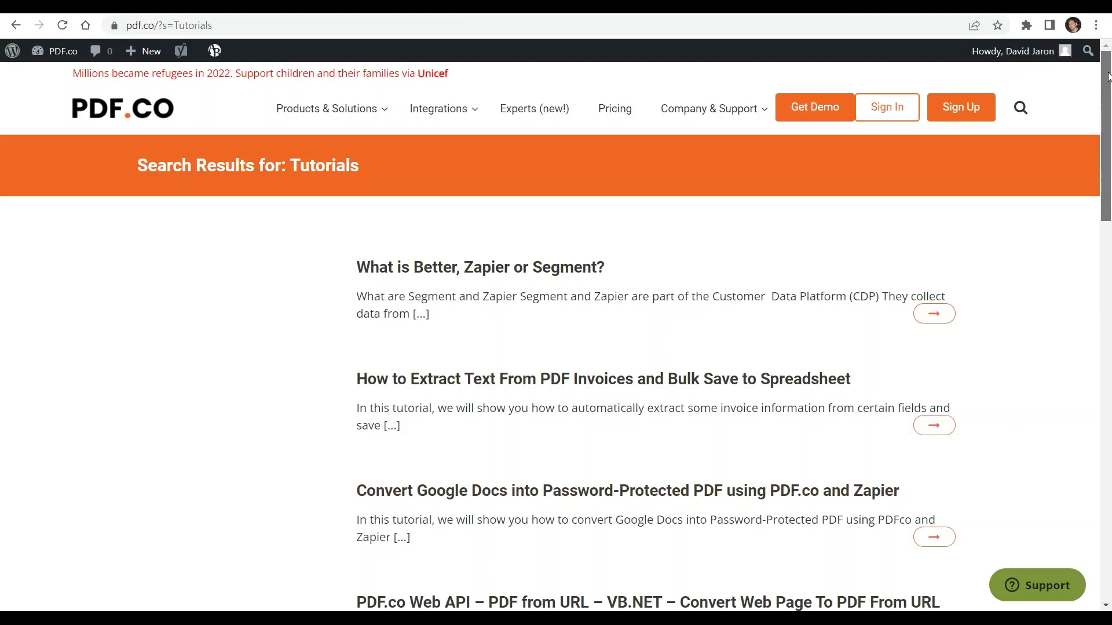
{"action": "left_click_drag", "start_coordinate": [1108, 76], "coordinate": [1109, 221]}
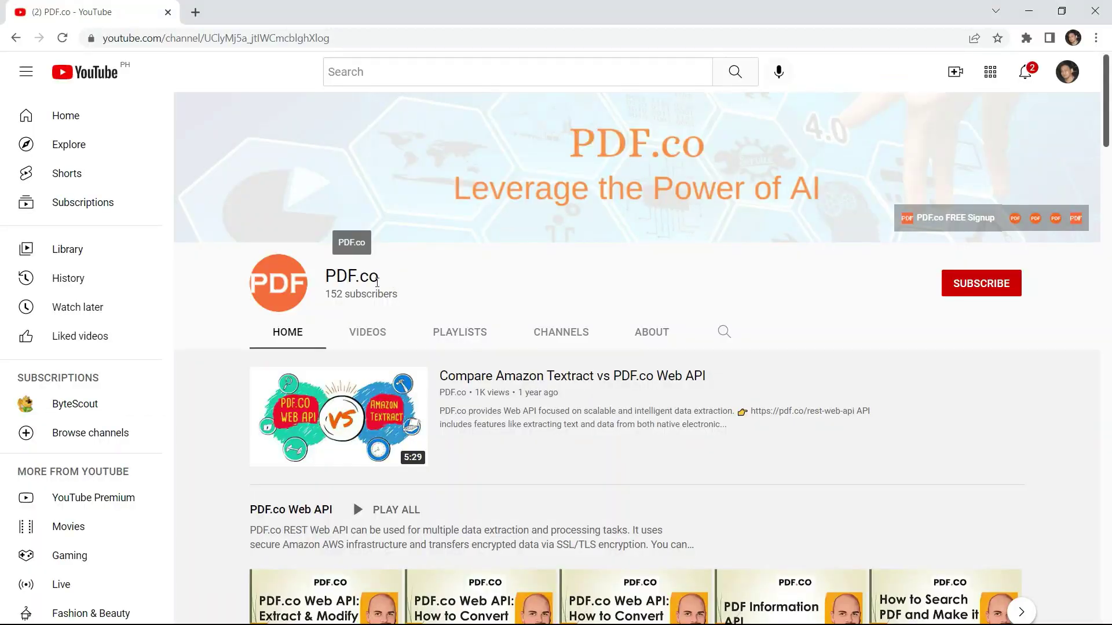
- Subscribe to the PDF.co YouTube channel with notifications set to All
{"action": "left_click_drag", "start_coordinate": [1108, 102], "coordinate": [1110, 315]}
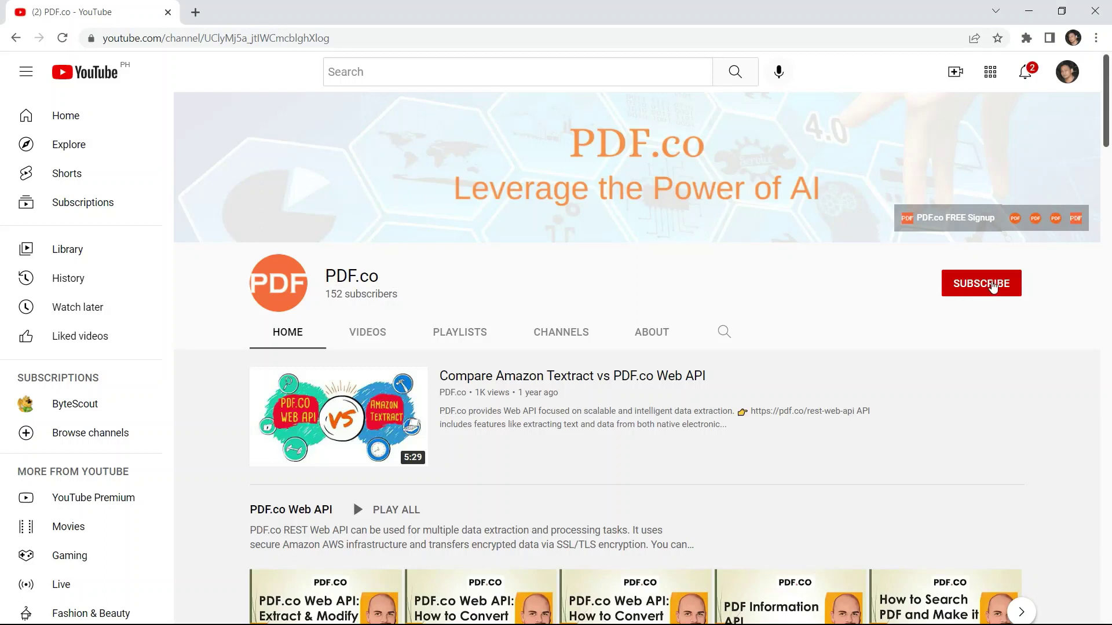
{"action": "left_click", "coordinate": [992, 286]}
{"action": "left_click", "coordinate": [1009, 284]}
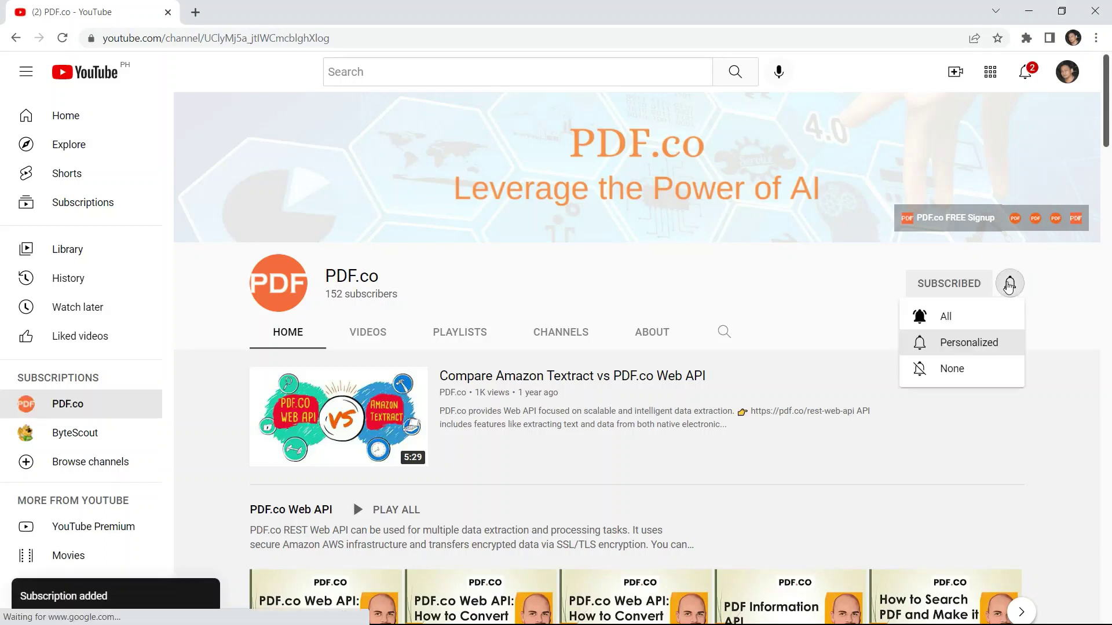
{"action": "left_click", "coordinate": [952, 317]}
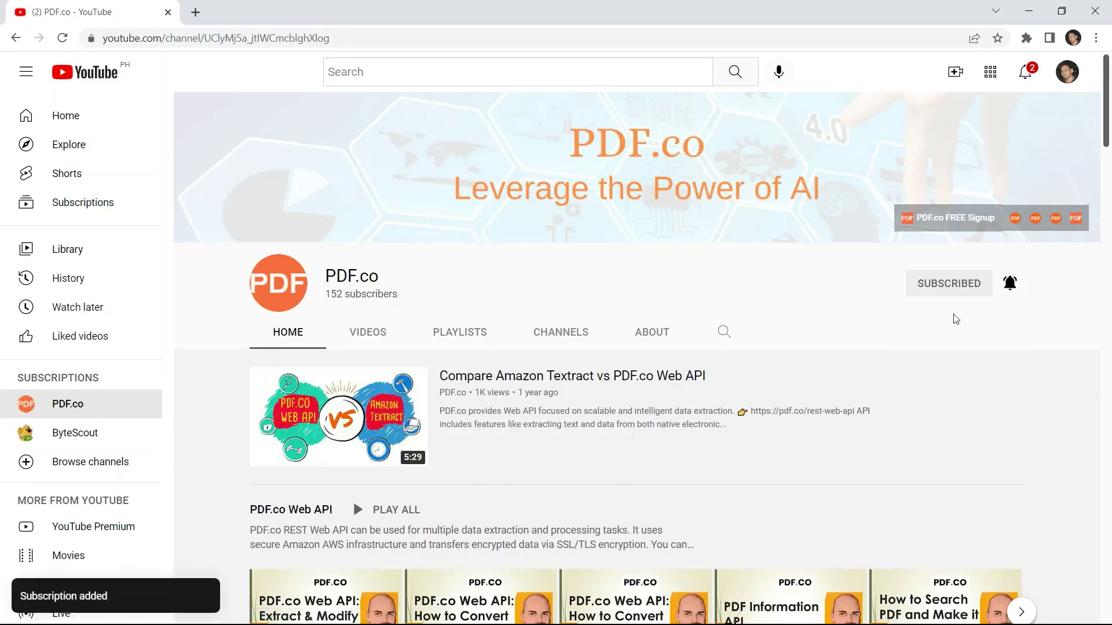